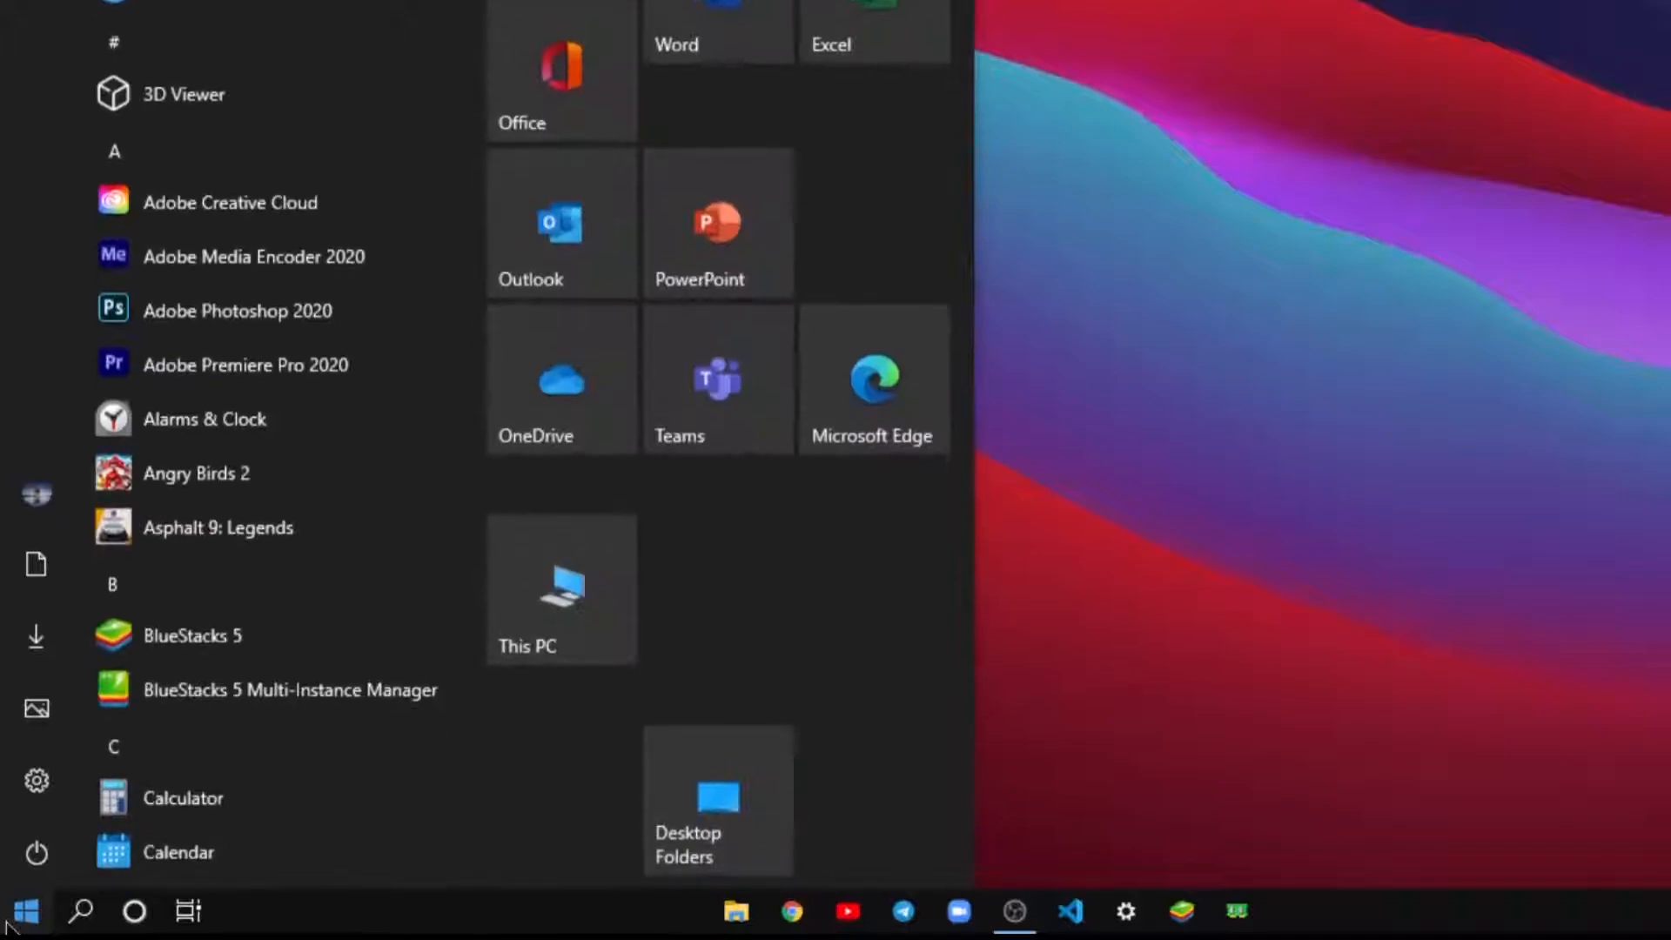
# Open Windows Settings and go to the Game Mode page of the Gaming category
pyautogui.write('gs')
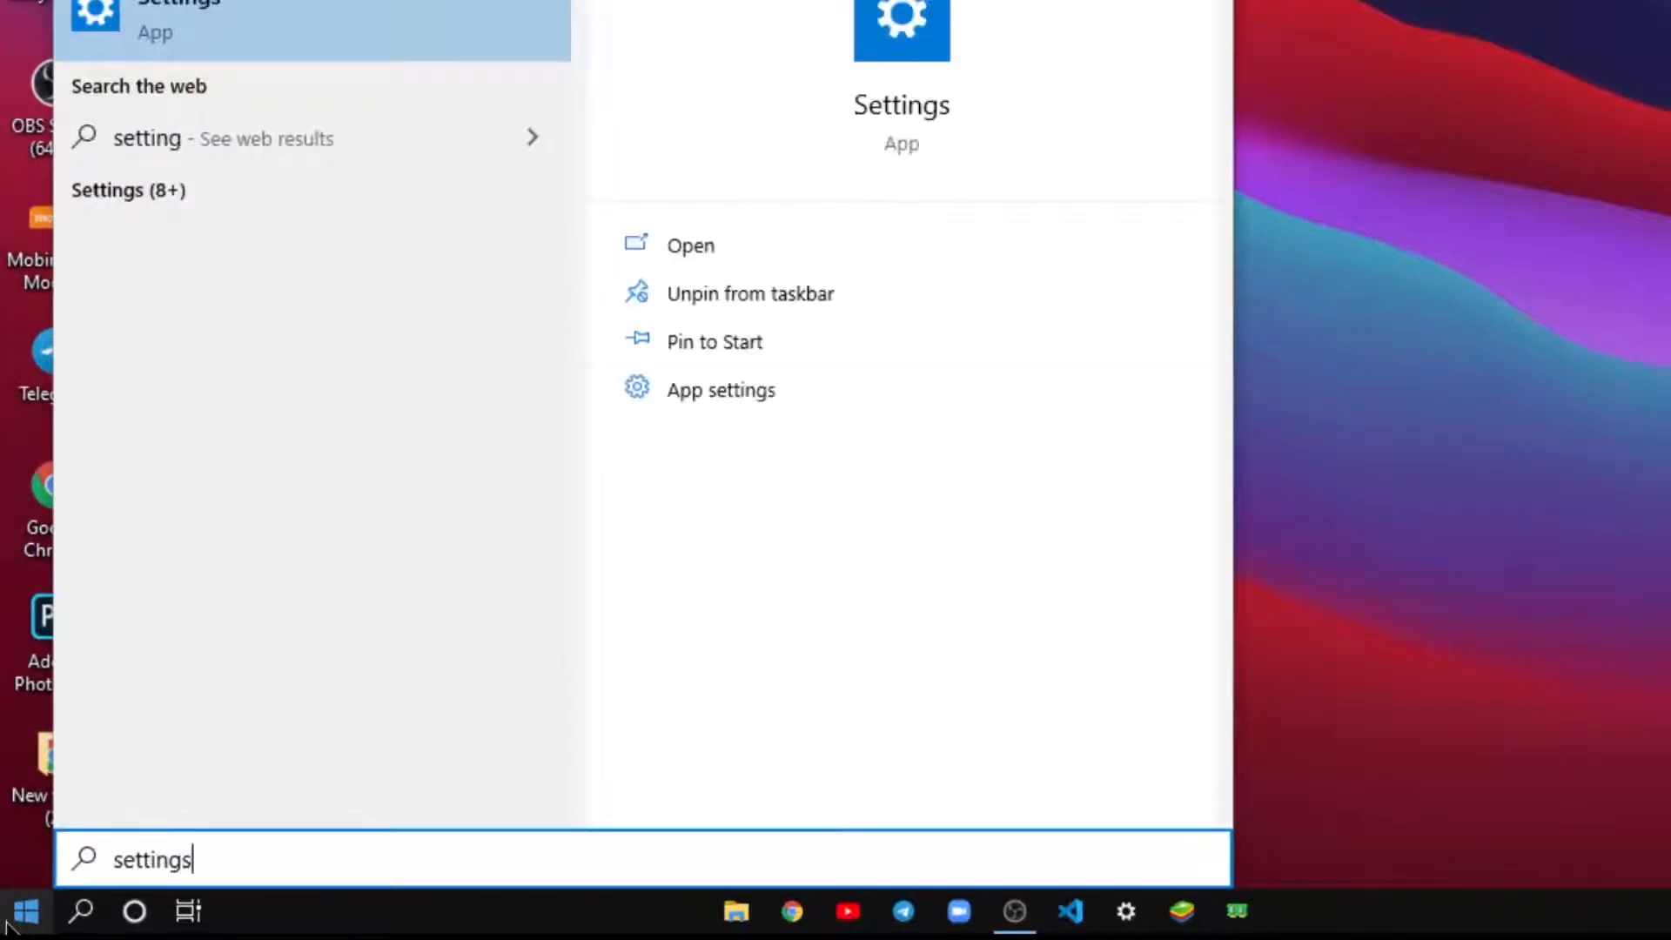
pyautogui.press('Return')
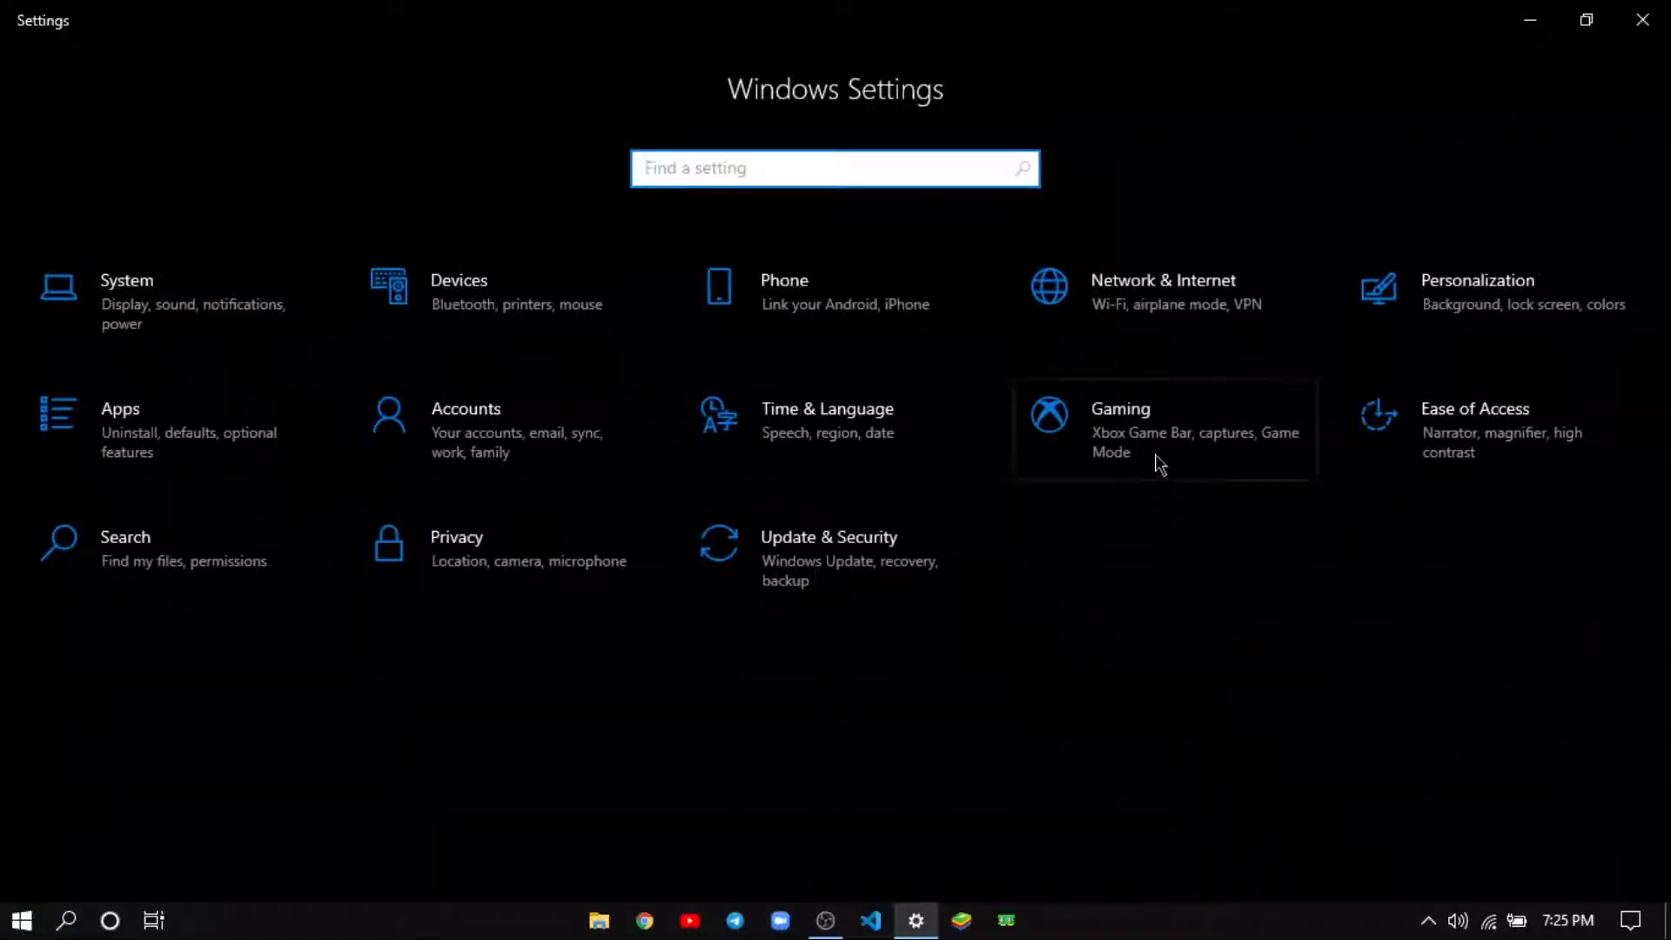
pyautogui.click(1160, 446)
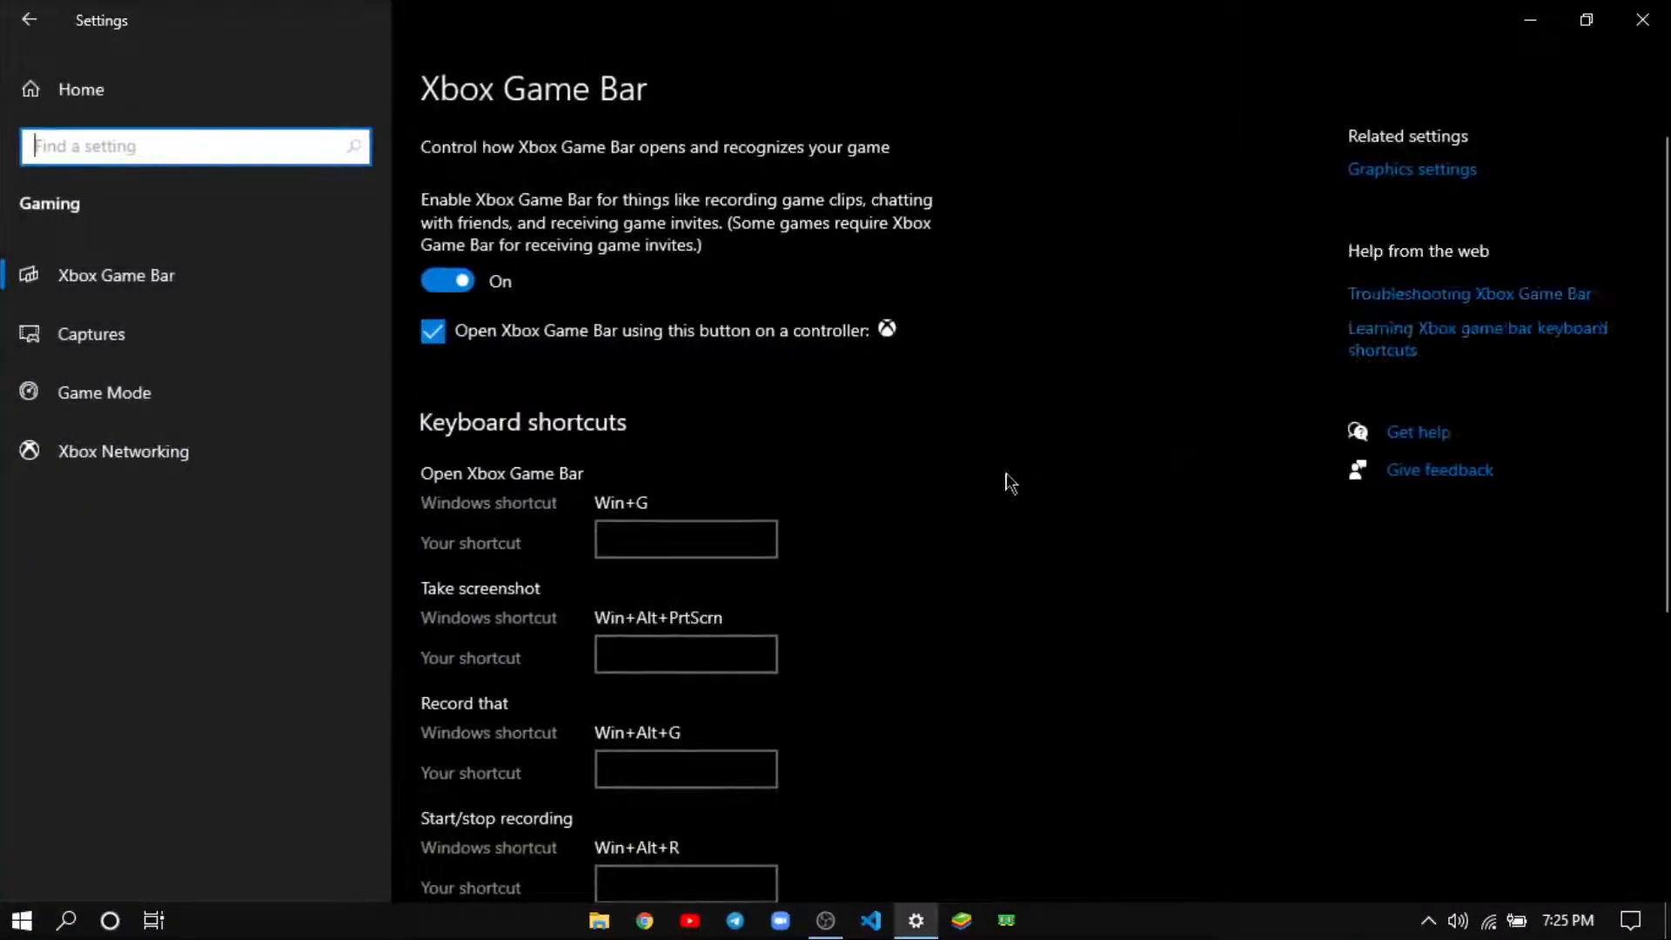
pyautogui.click(252, 415)
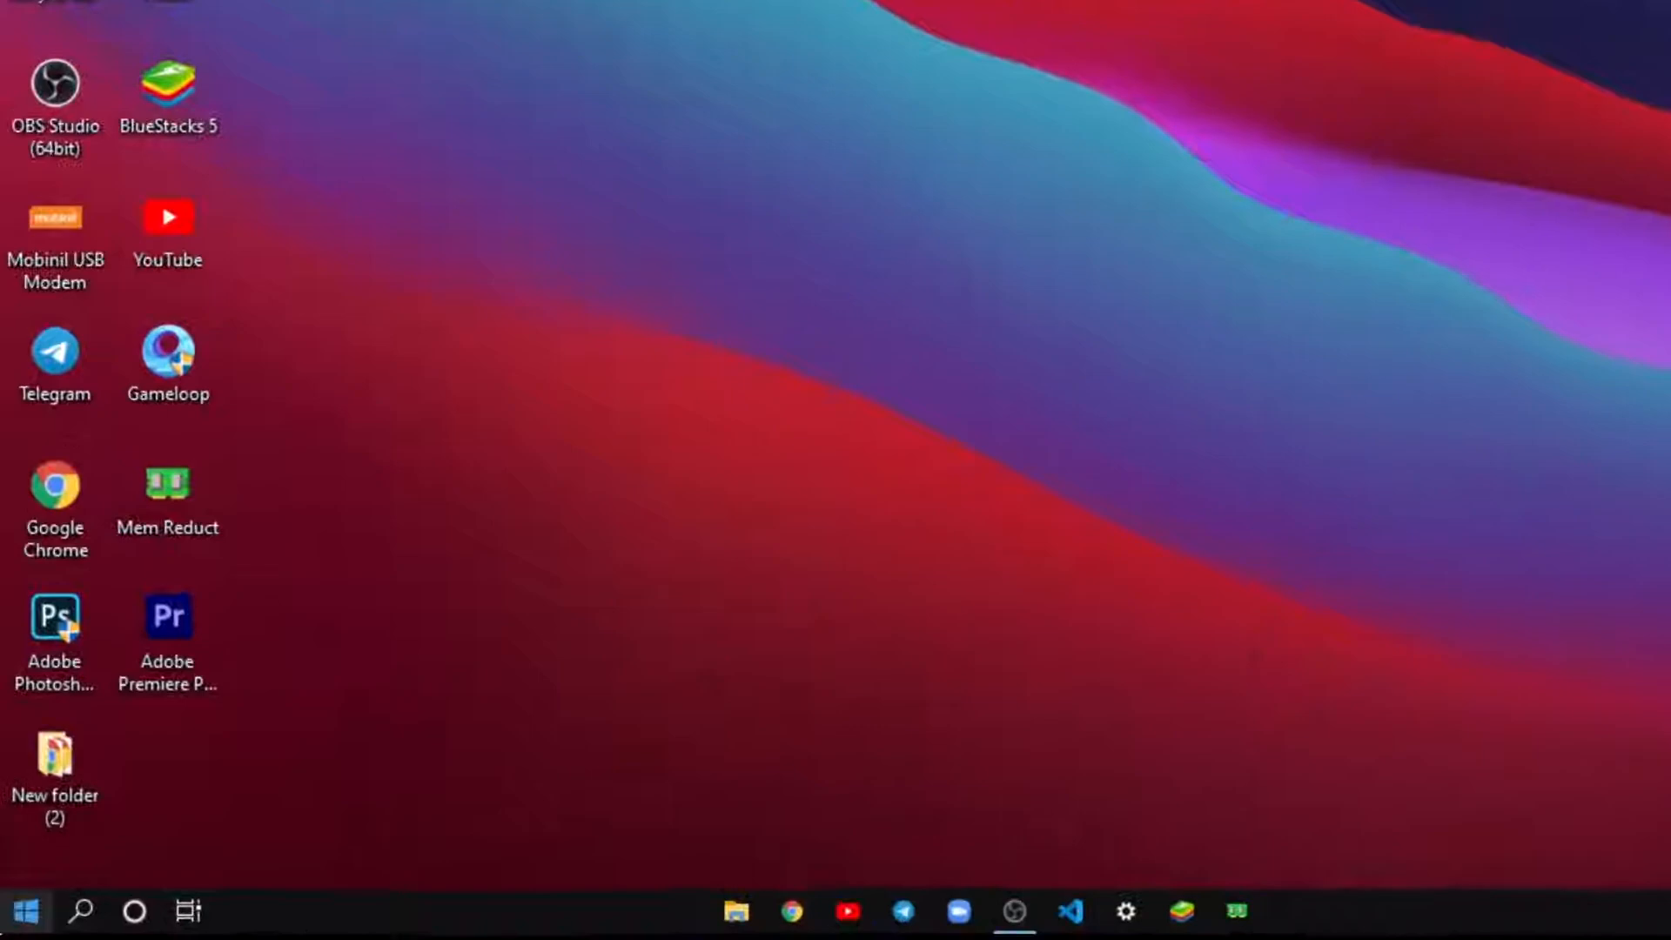
# Open Windows Settings and go to the Background apps page under the Privacy category's app permissions
pyautogui.press('super')
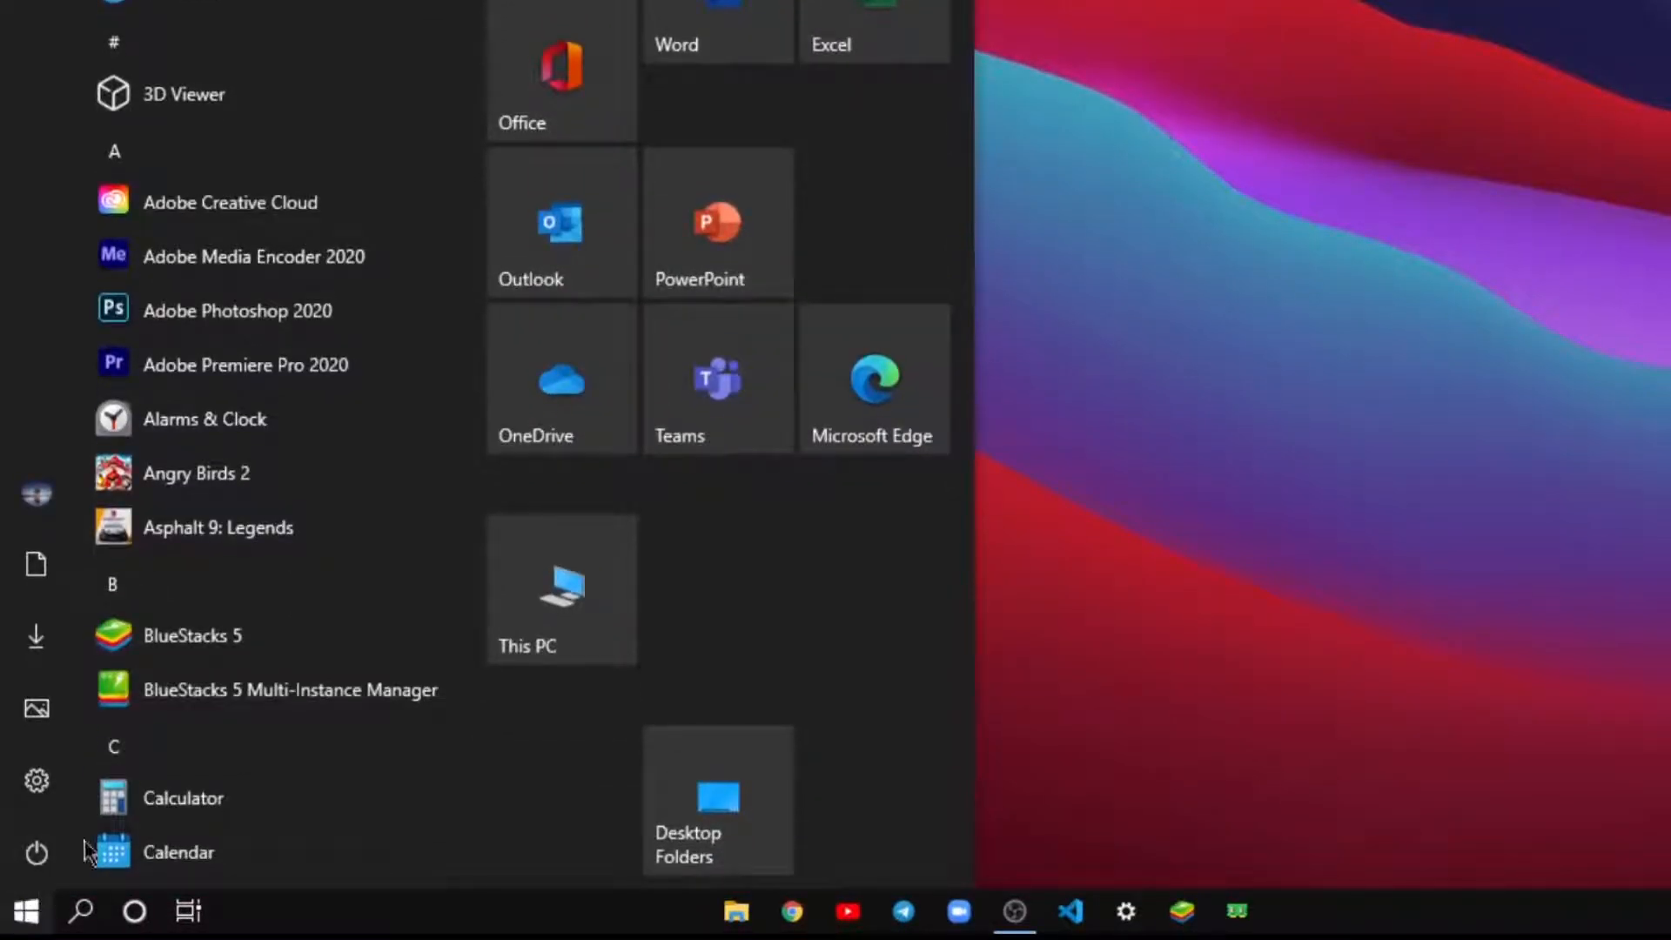
pyautogui.write('setti')
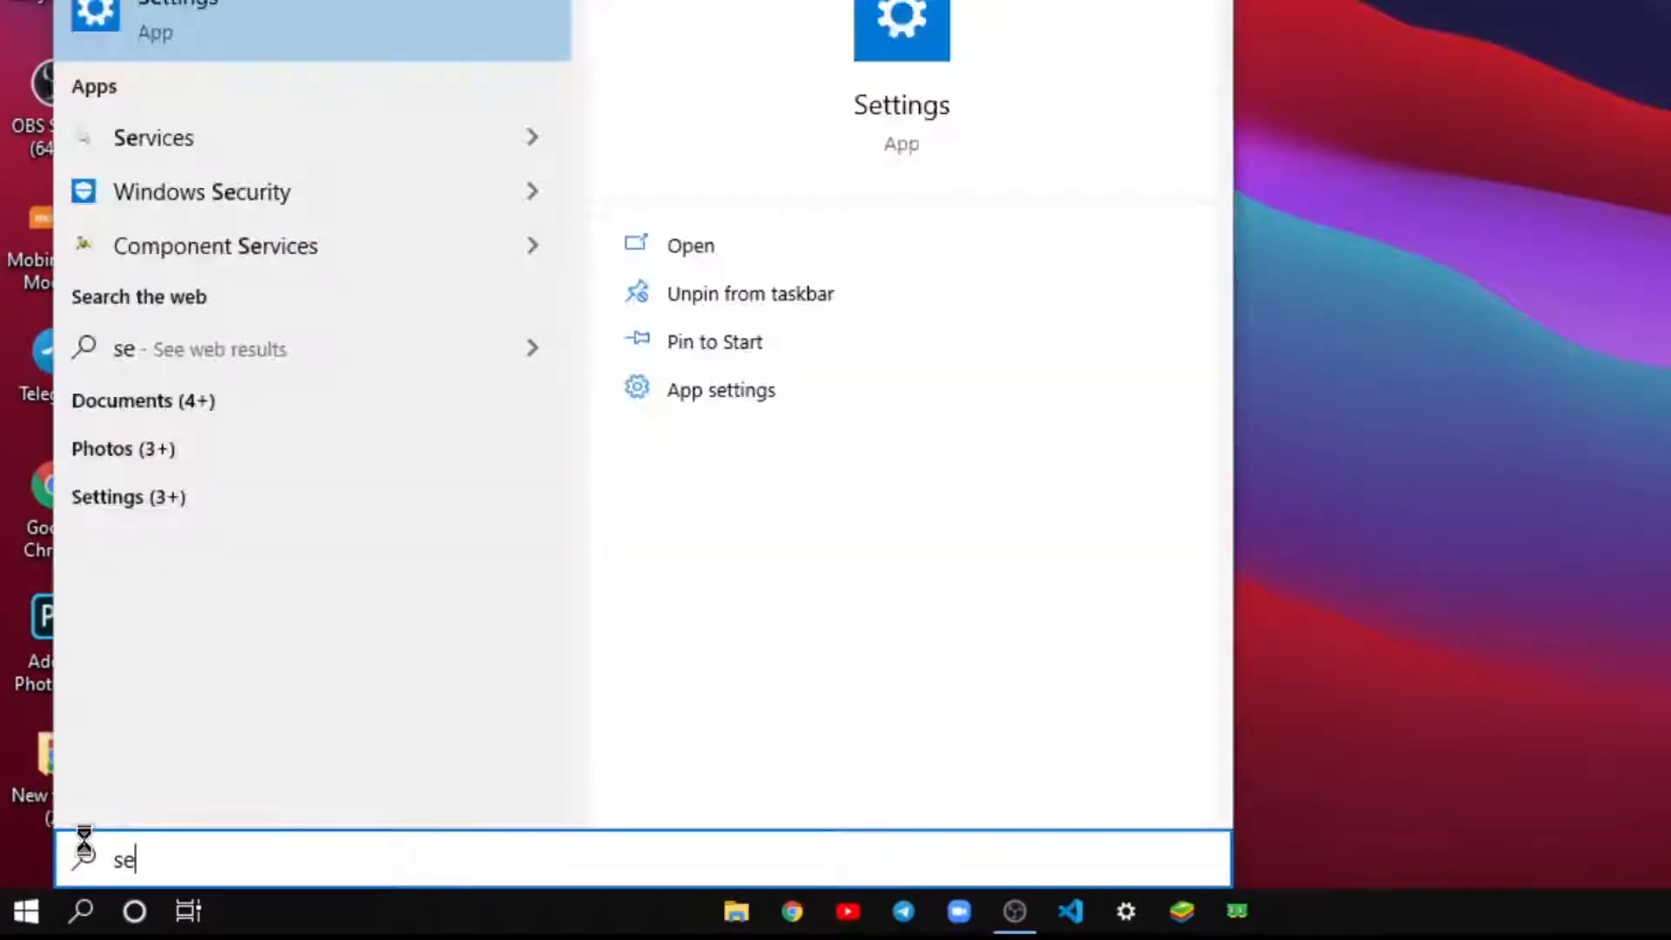
pyautogui.write('ngs')
pyautogui.press('Return')
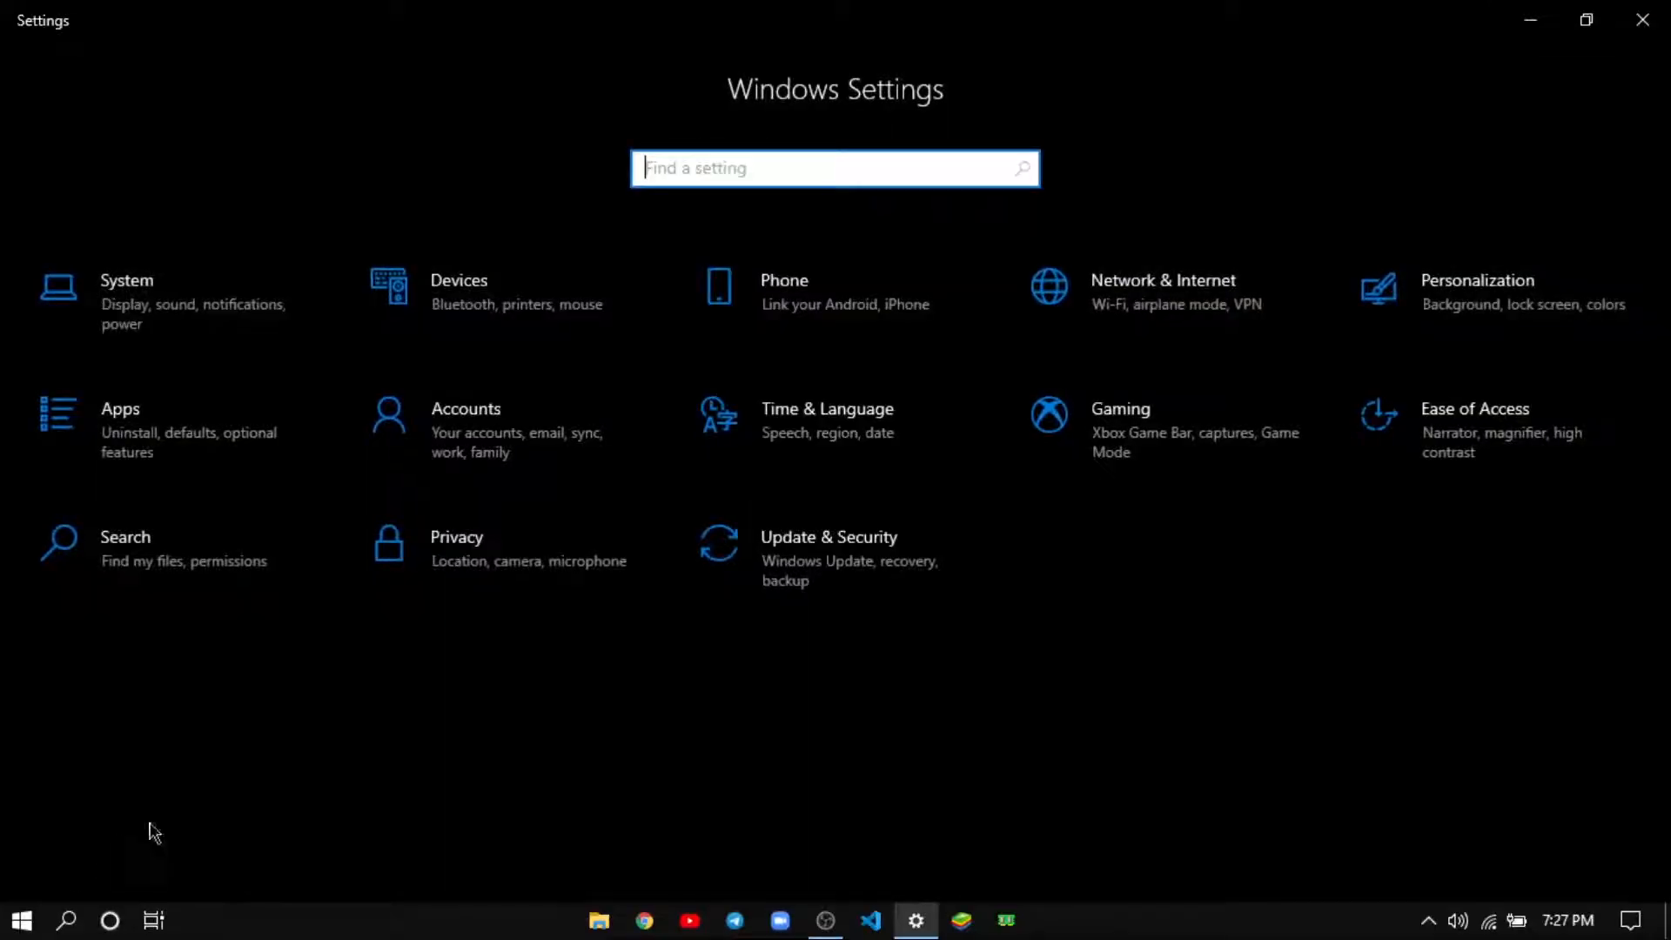
pyautogui.click(478, 582)
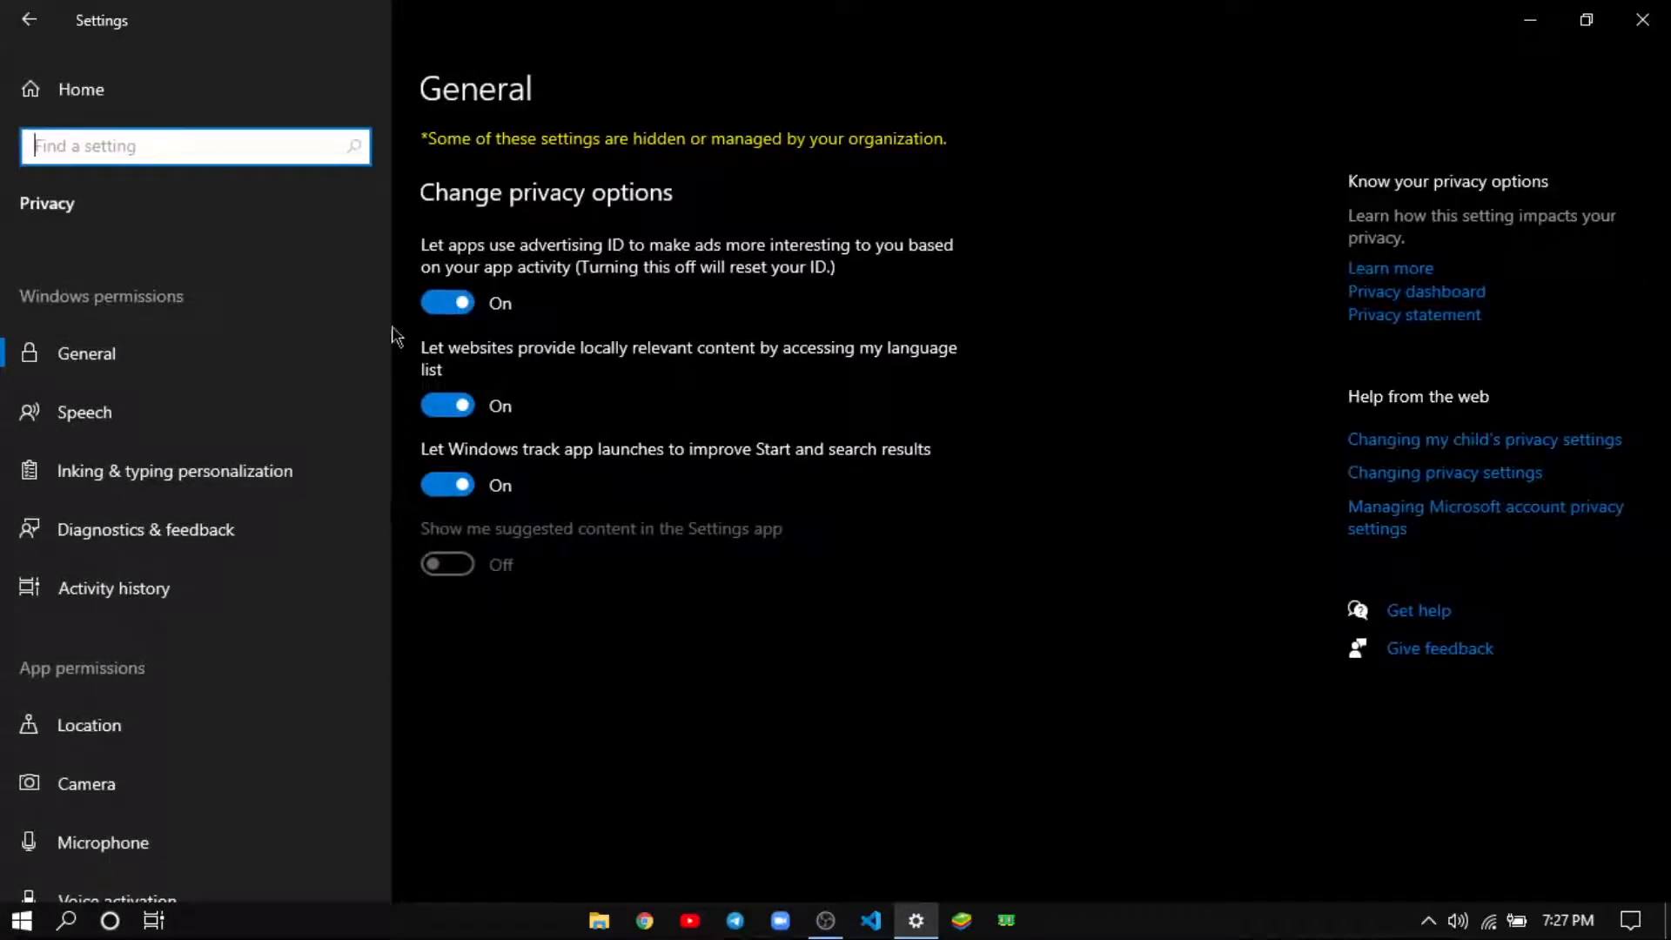
pyautogui.moveTo(383, 324); pyautogui.dragTo(378, 644)
pyautogui.scroll(-1, 343, 661)
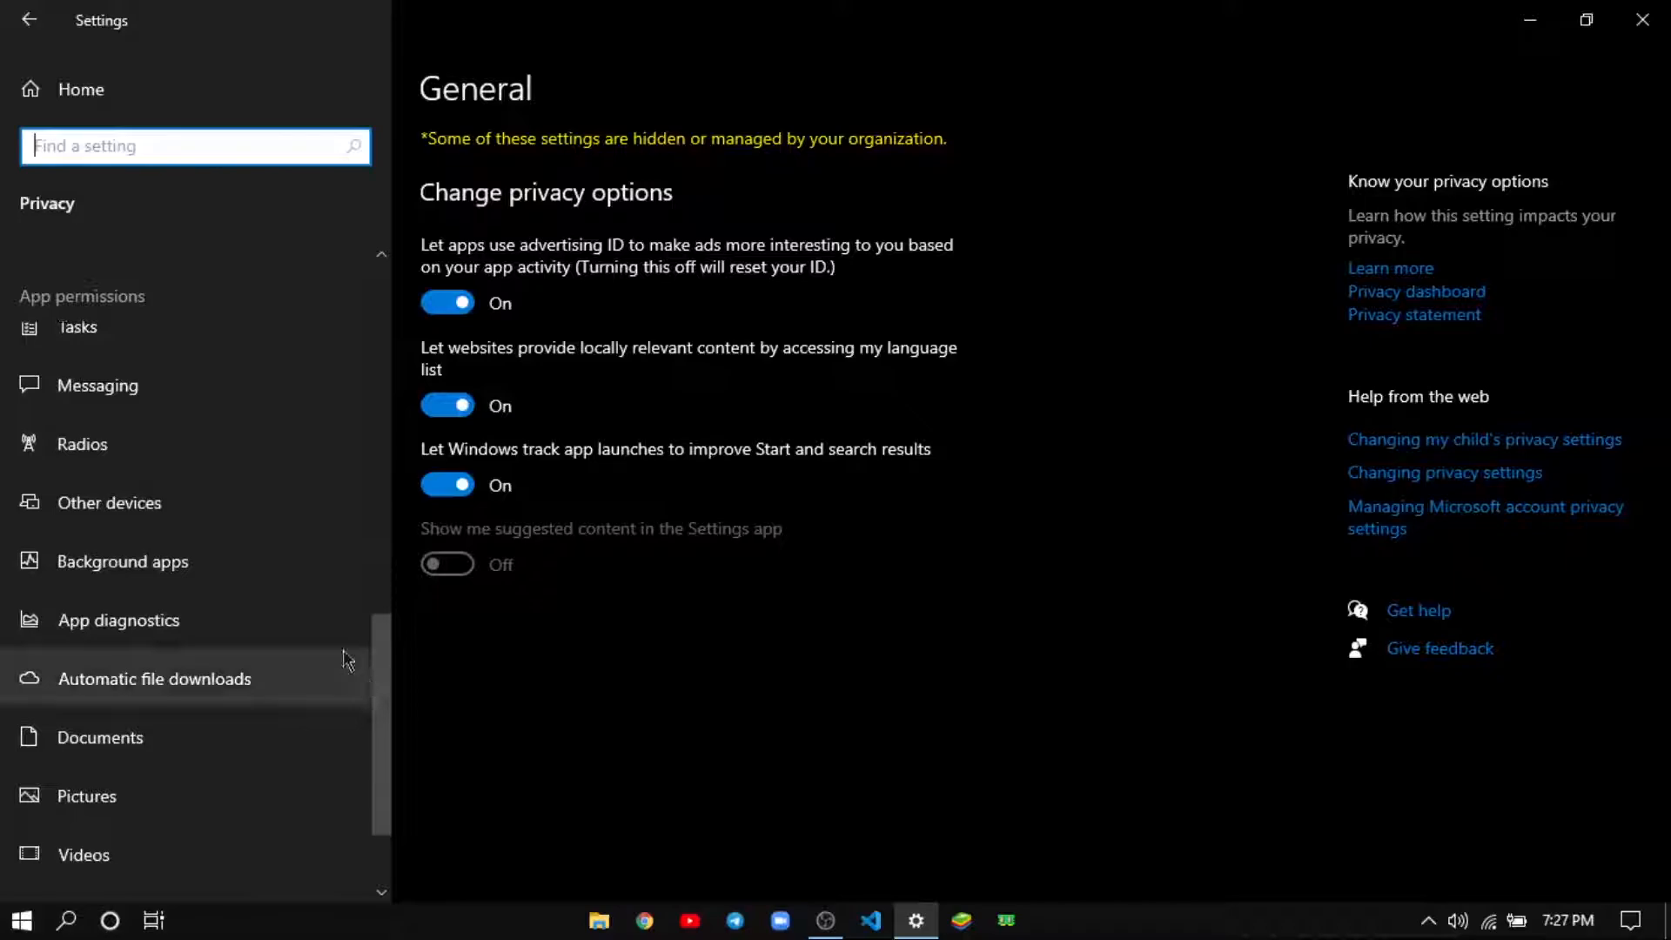
pyautogui.click(224, 567)
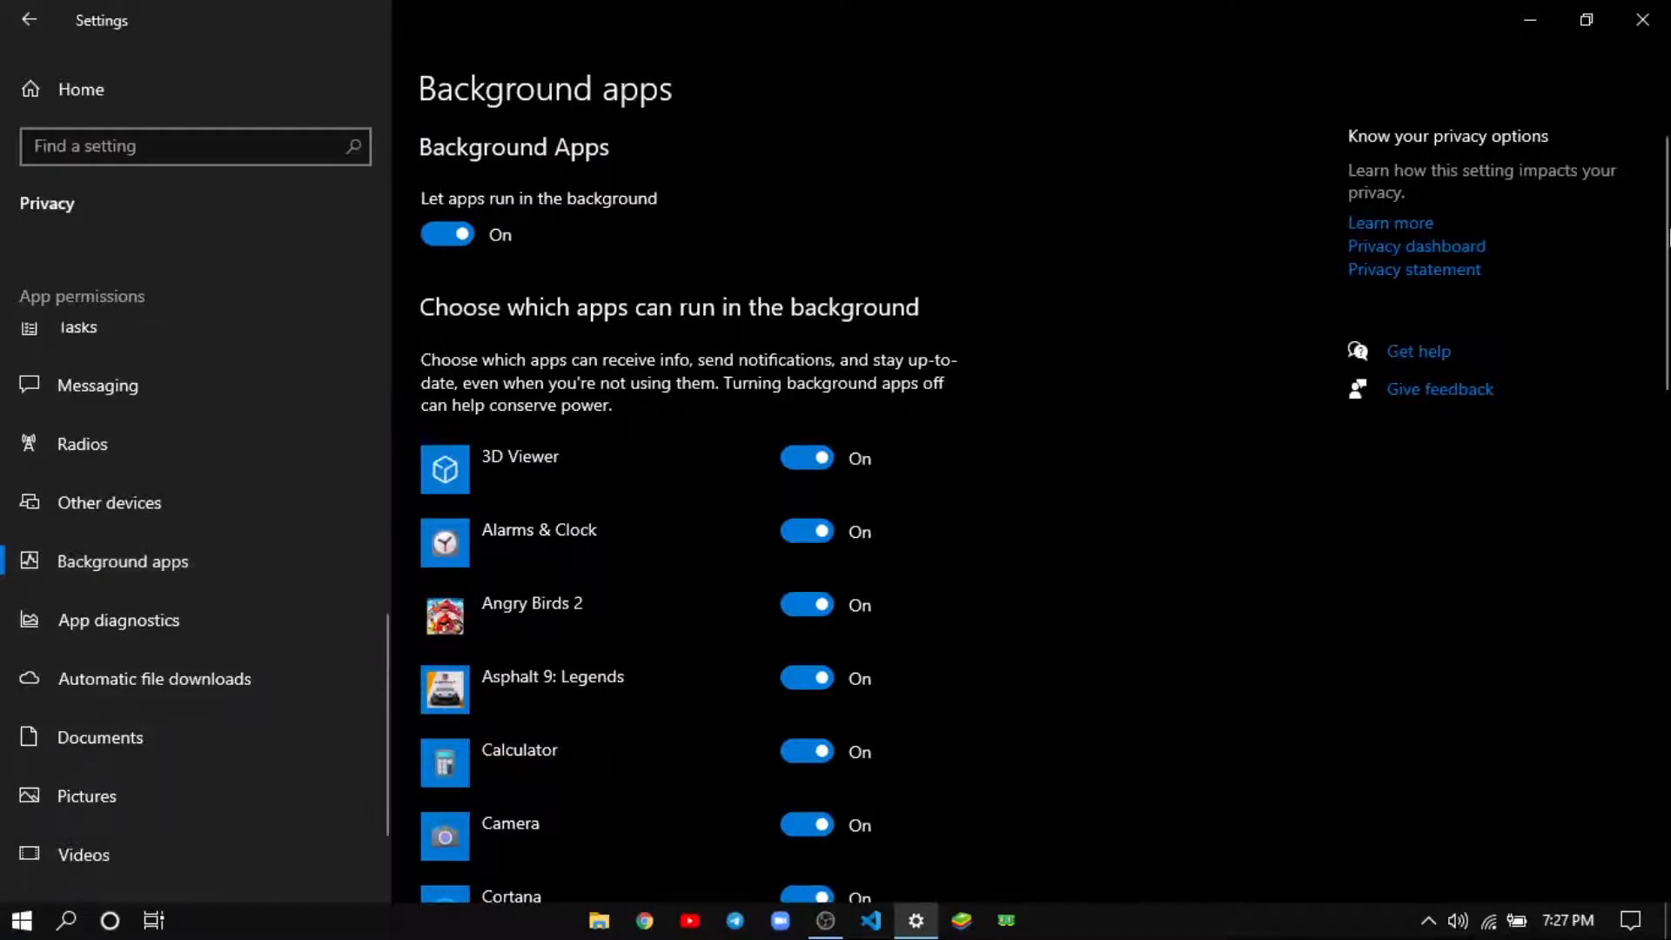
# Turn off background running for 3D Viewer, Angry Birds 2, Asphalt 9: Legends, Camera, Cortana and Feedback Hub
pyautogui.moveTo(1664, 233)
pyautogui.mouseDown()
pyautogui.moveTo(1664, 754)
pyautogui.moveTo(1664, 252)
pyautogui.mouseUp()
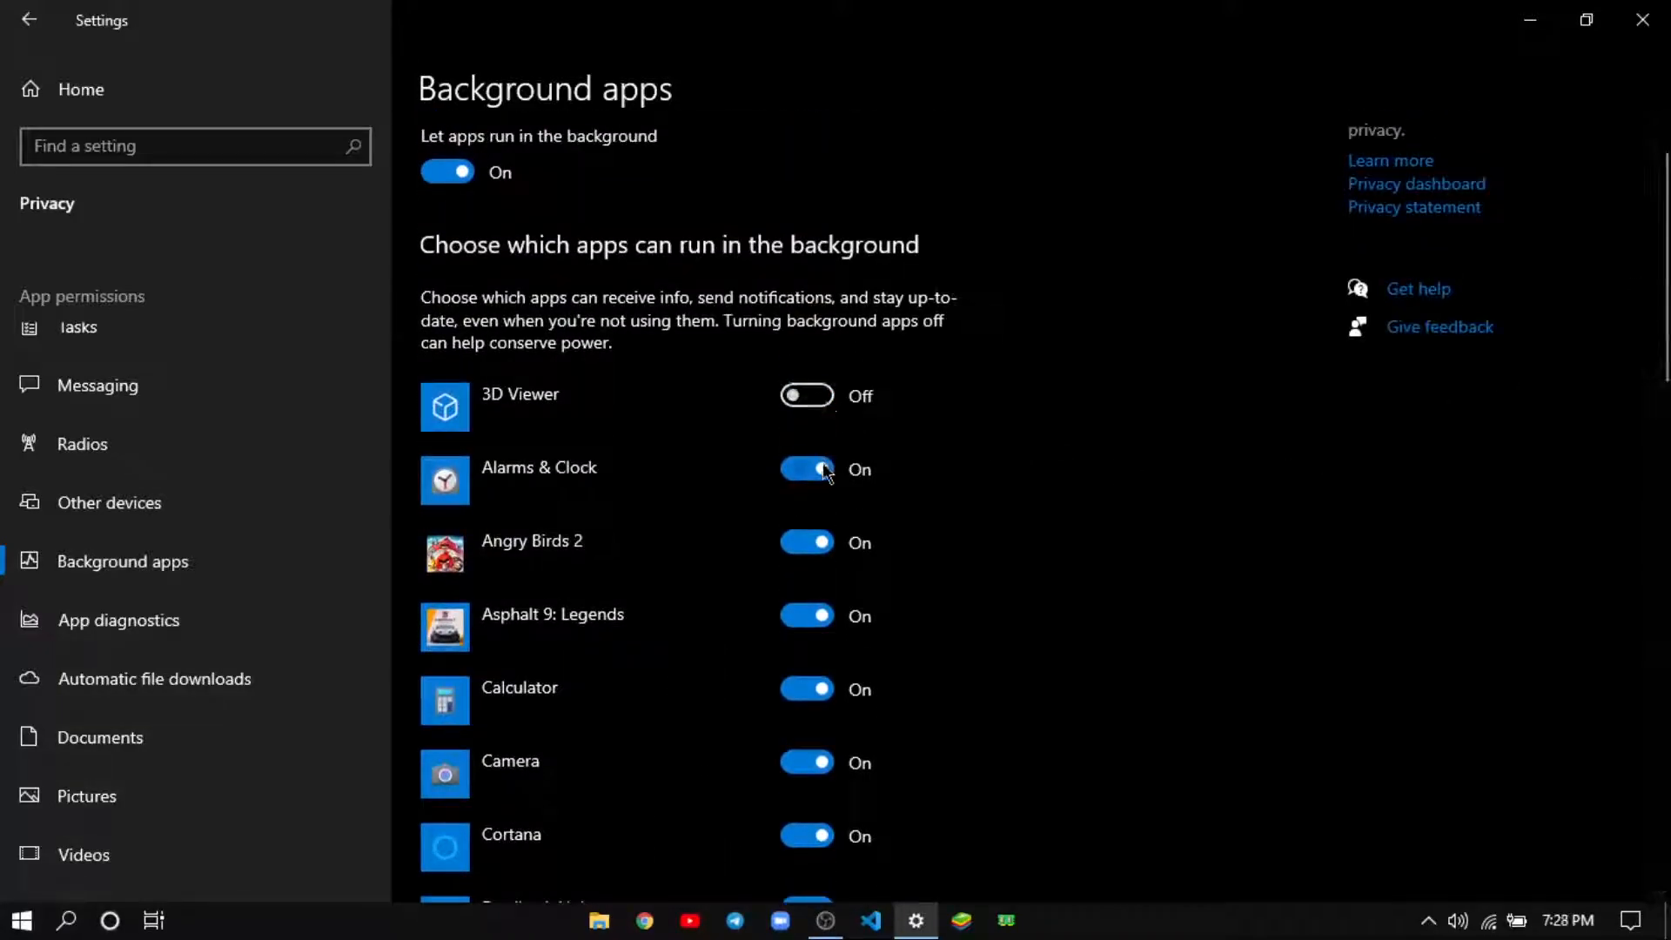
pyautogui.scroll(-2, 827, 486)
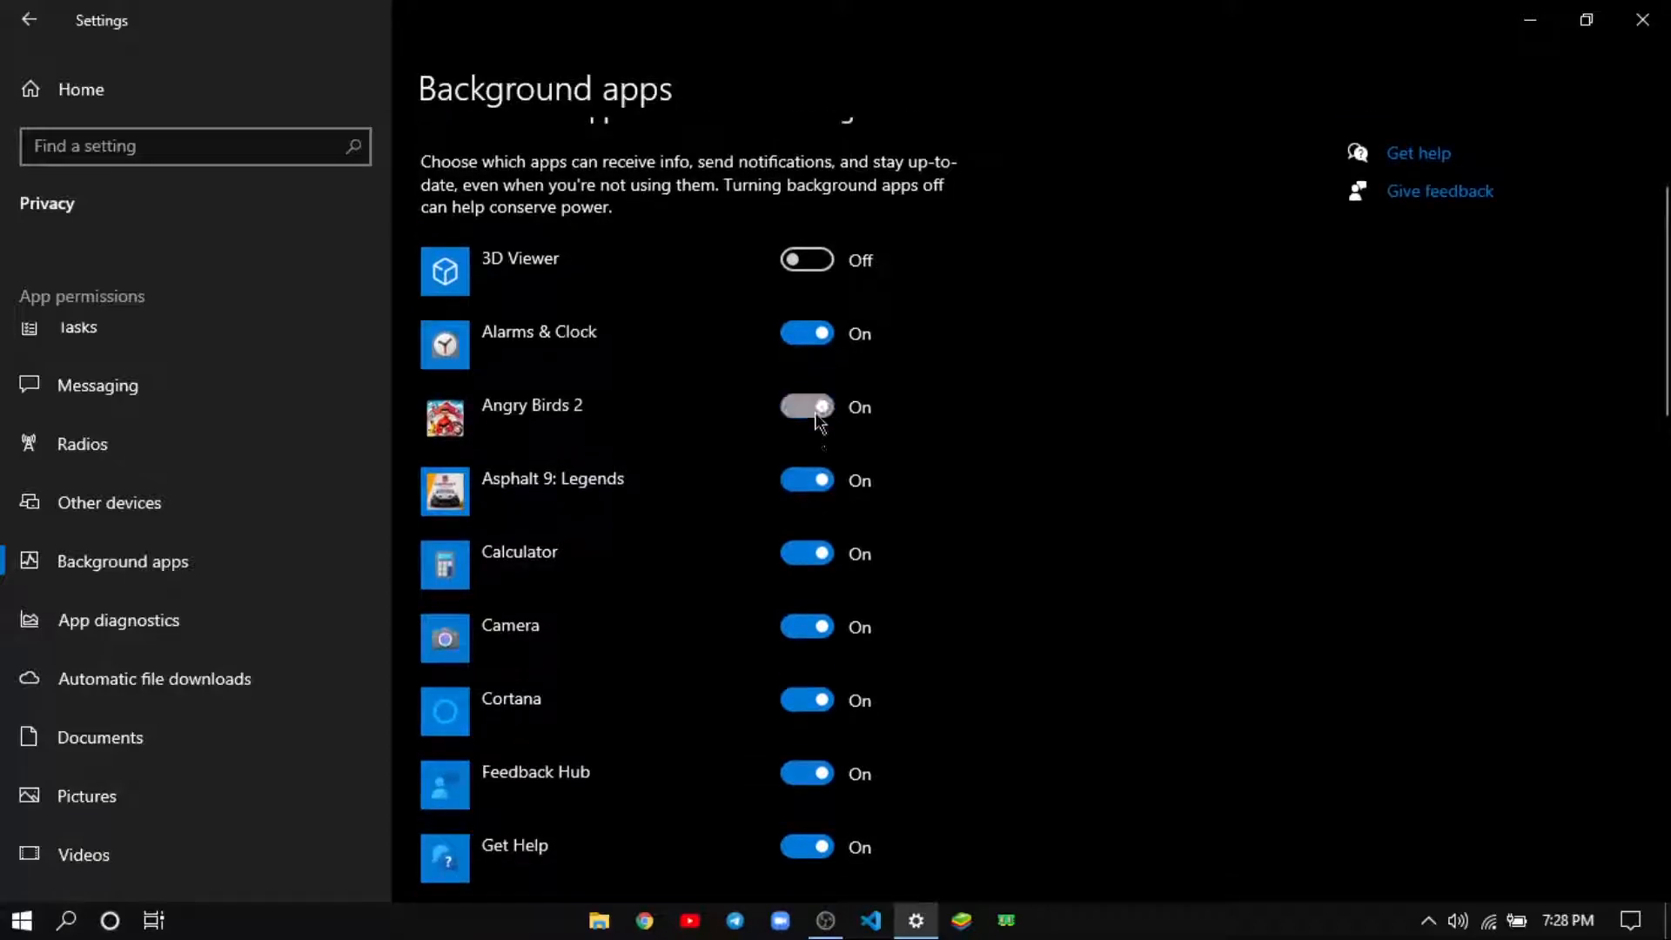
pyautogui.scroll(-2, 862, 535)
pyautogui.click(806, 491)
pyautogui.click(901, 562)
pyautogui.click(806, 638)
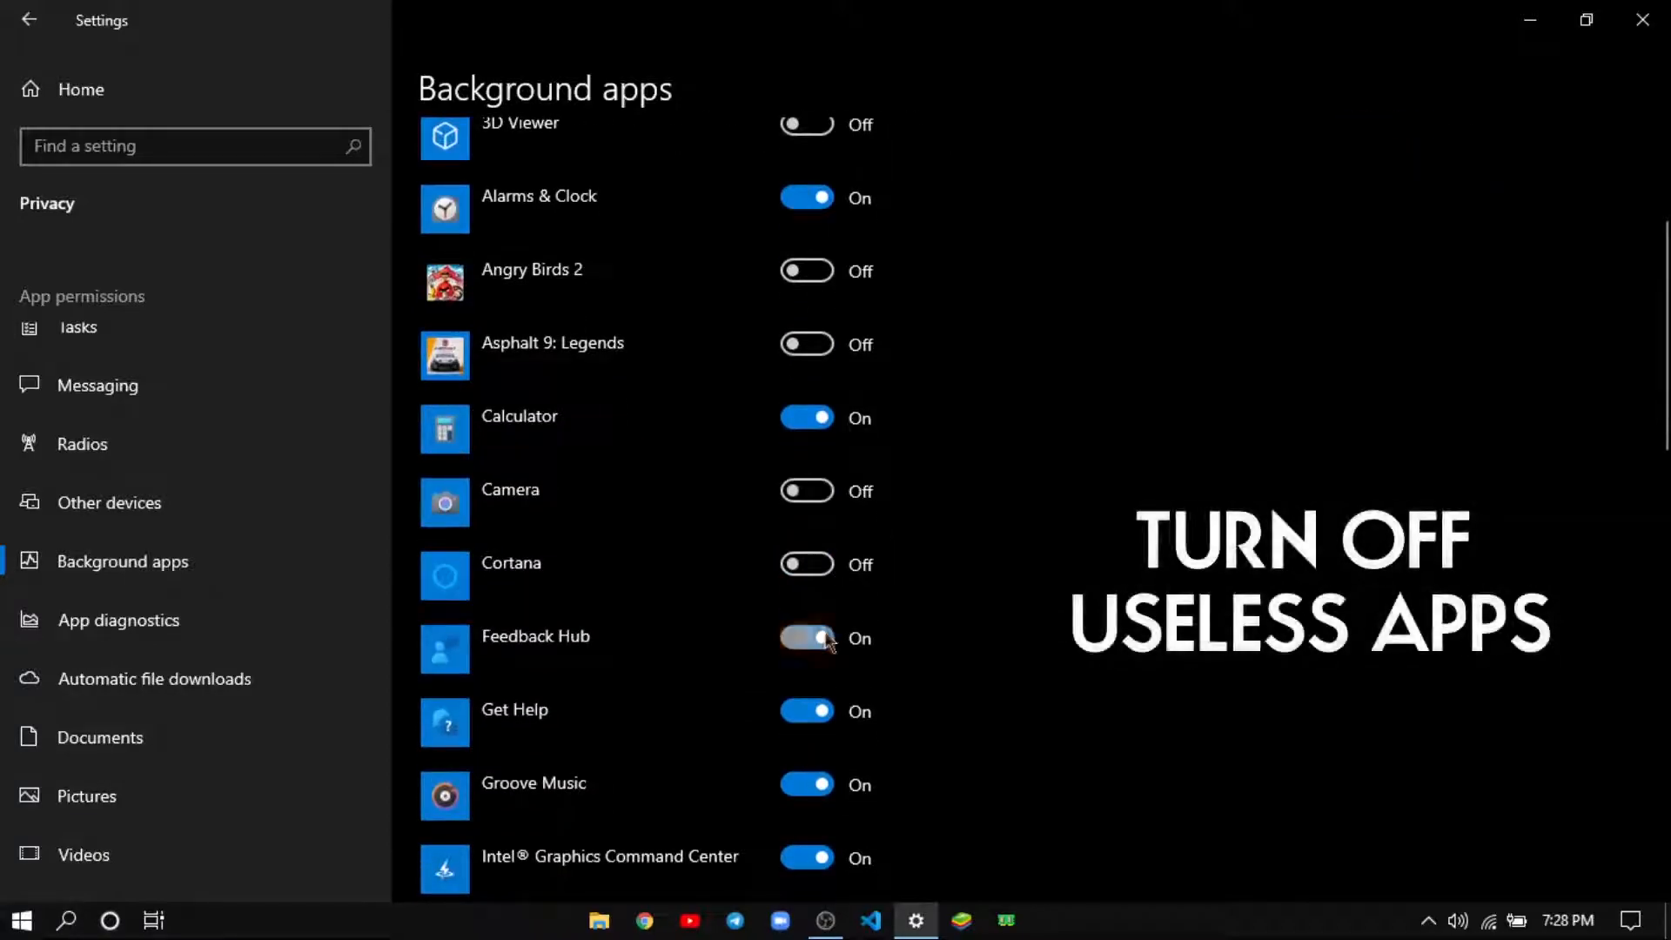
# Turn off background running for Mail and Calendar and for Maps
pyautogui.scroll(-4, 805, 522)
pyautogui.scroll(-4, 851, 655)
pyautogui.click(807, 384)
pyautogui.click(813, 466)
pyautogui.scroll(-3, 871, 540)
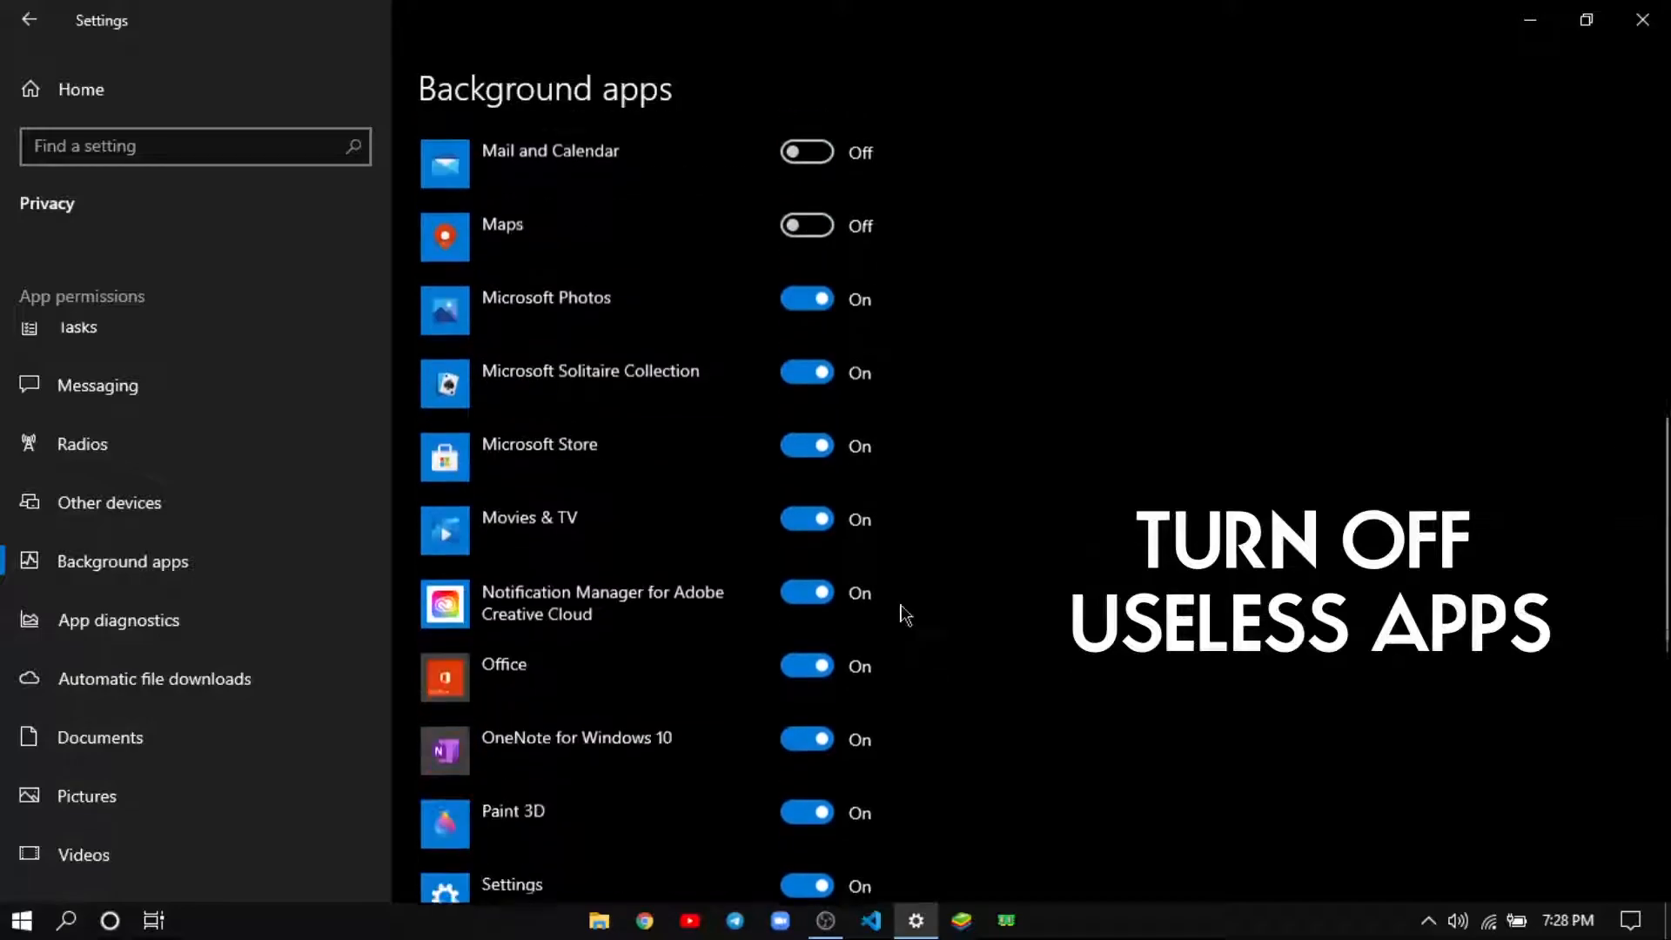
# Turn off background running for Microsoft Solitaire Collection, Notification Manager for Adobe Creative Cloud, Office, OneNote for Windows 10 and Paint 3D
pyautogui.click(807, 410)
pyautogui.scroll(-1, 818, 453)
pyautogui.click(822, 562)
pyautogui.scroll(-2, 807, 520)
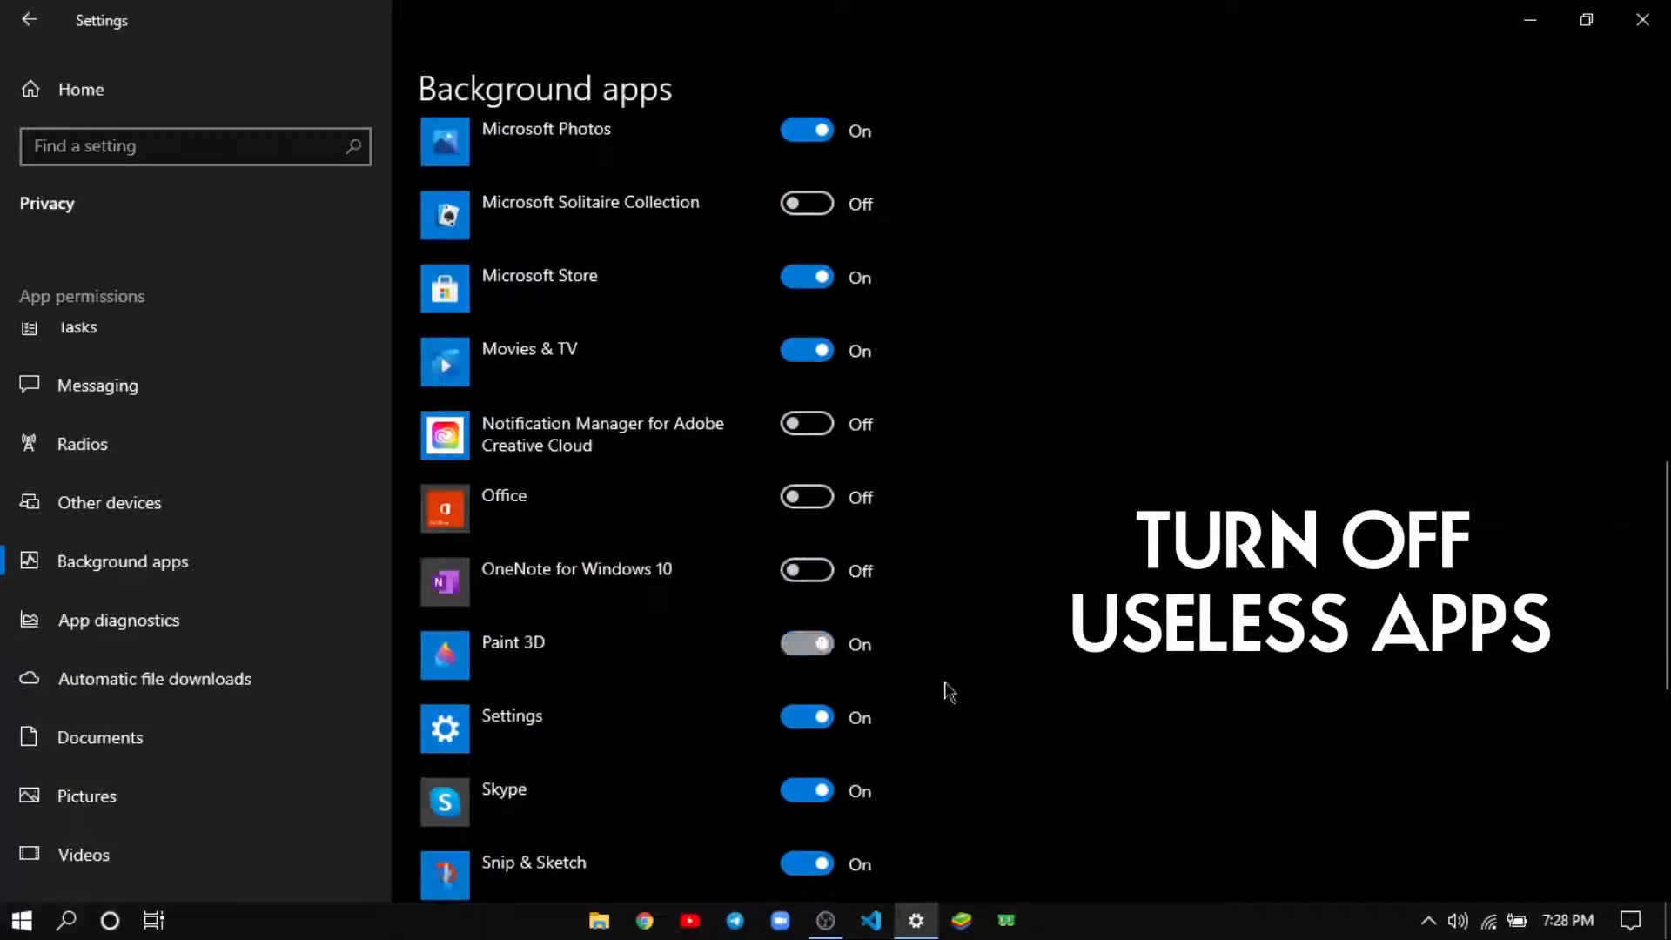
pyautogui.click(814, 644)
# Turn off background running for Skype, Sticky Notes, Tips and TranslucentTB
pyautogui.scroll(-4, 813, 522)
pyautogui.click(813, 522)
pyautogui.scroll(-2, 806, 521)
pyautogui.click(806, 529)
pyautogui.scroll(-4, 871, 487)
pyautogui.click(807, 334)
pyautogui.click(806, 407)
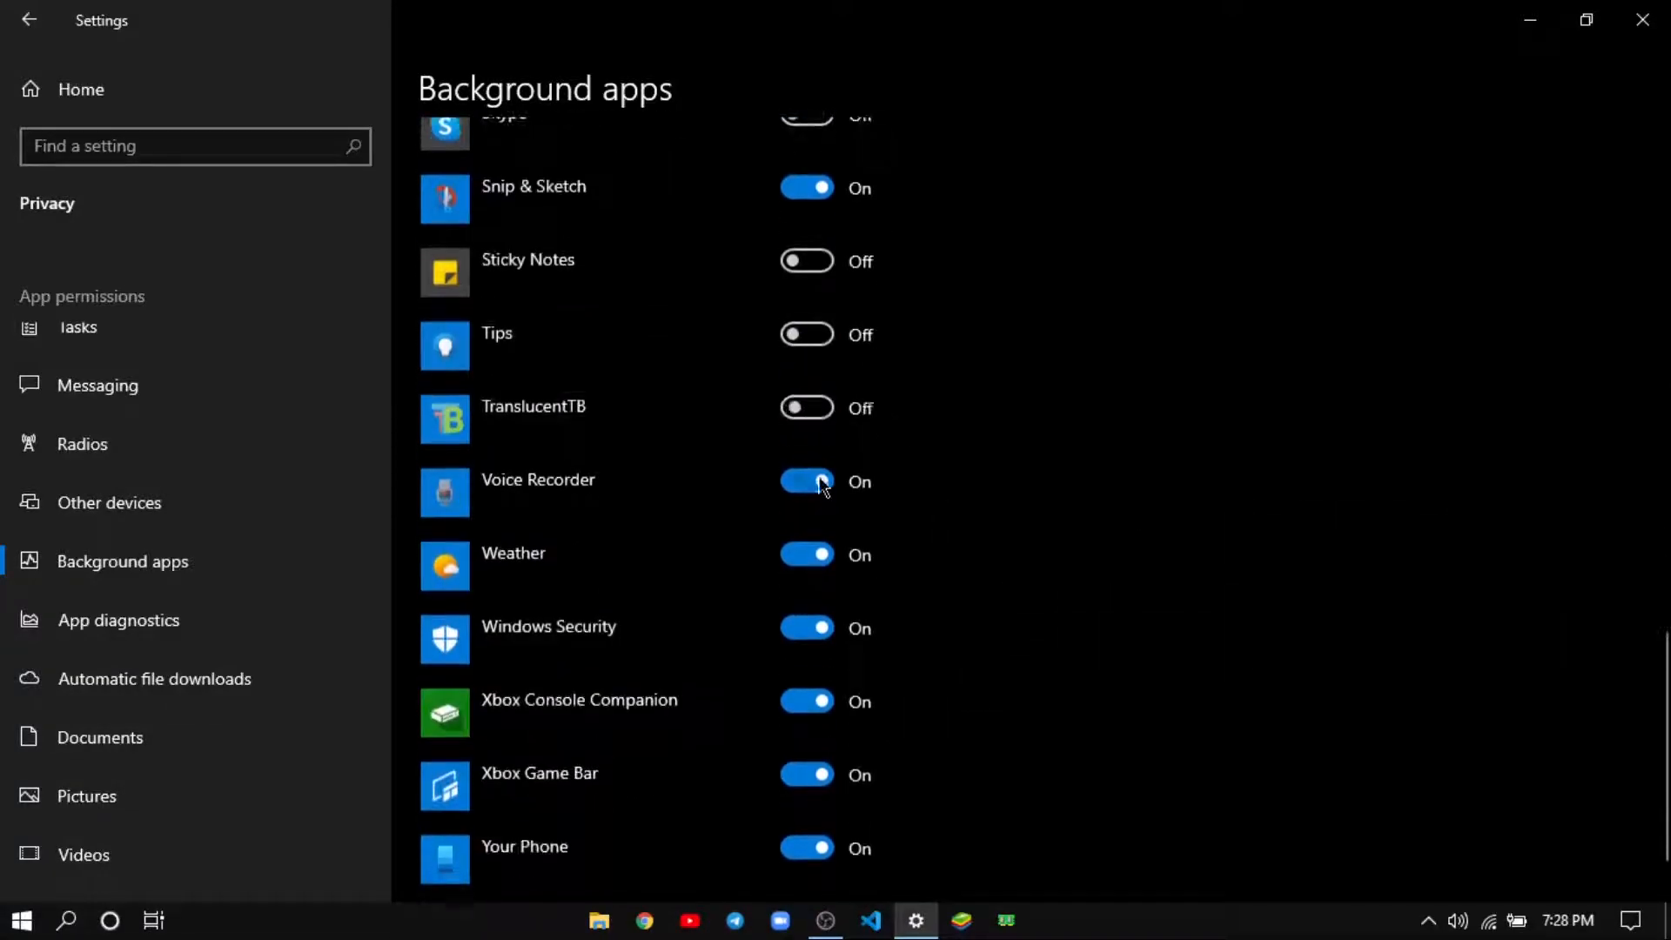
# Turn off background running for Voice Recorder and Weather, and close Settings
pyautogui.click(822, 480)
pyautogui.click(819, 554)
pyautogui.scroll(-1, 853, 557)
pyautogui.click(807, 760)
pyautogui.scroll(20, 907, 727)
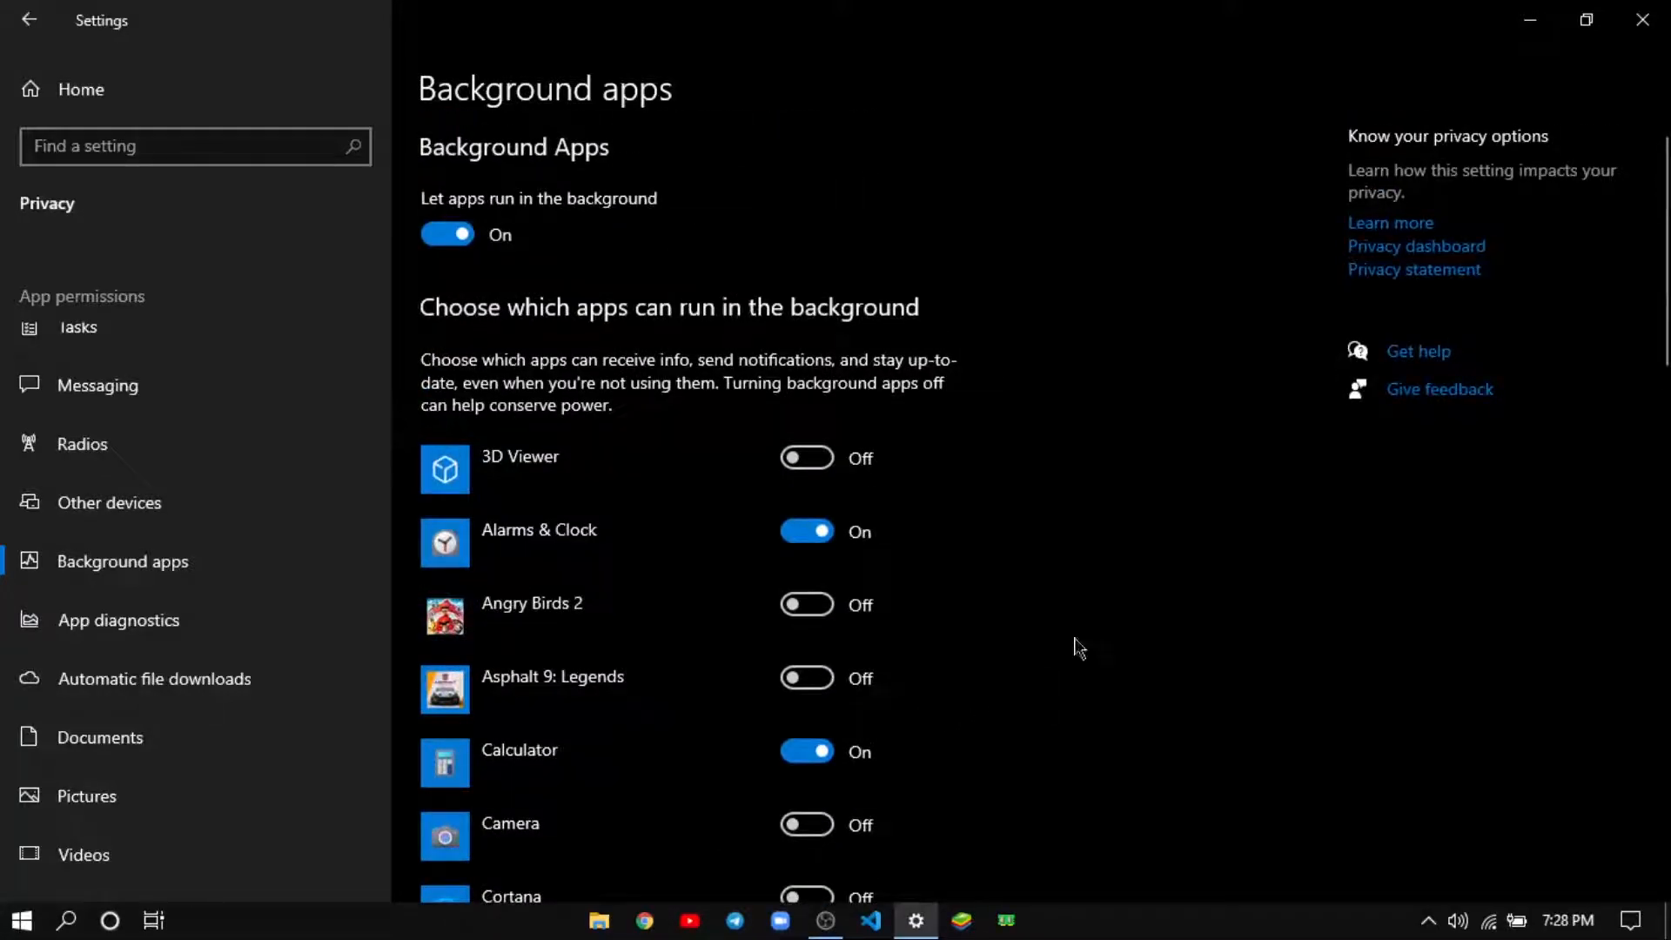
pyautogui.click(1642, 19)
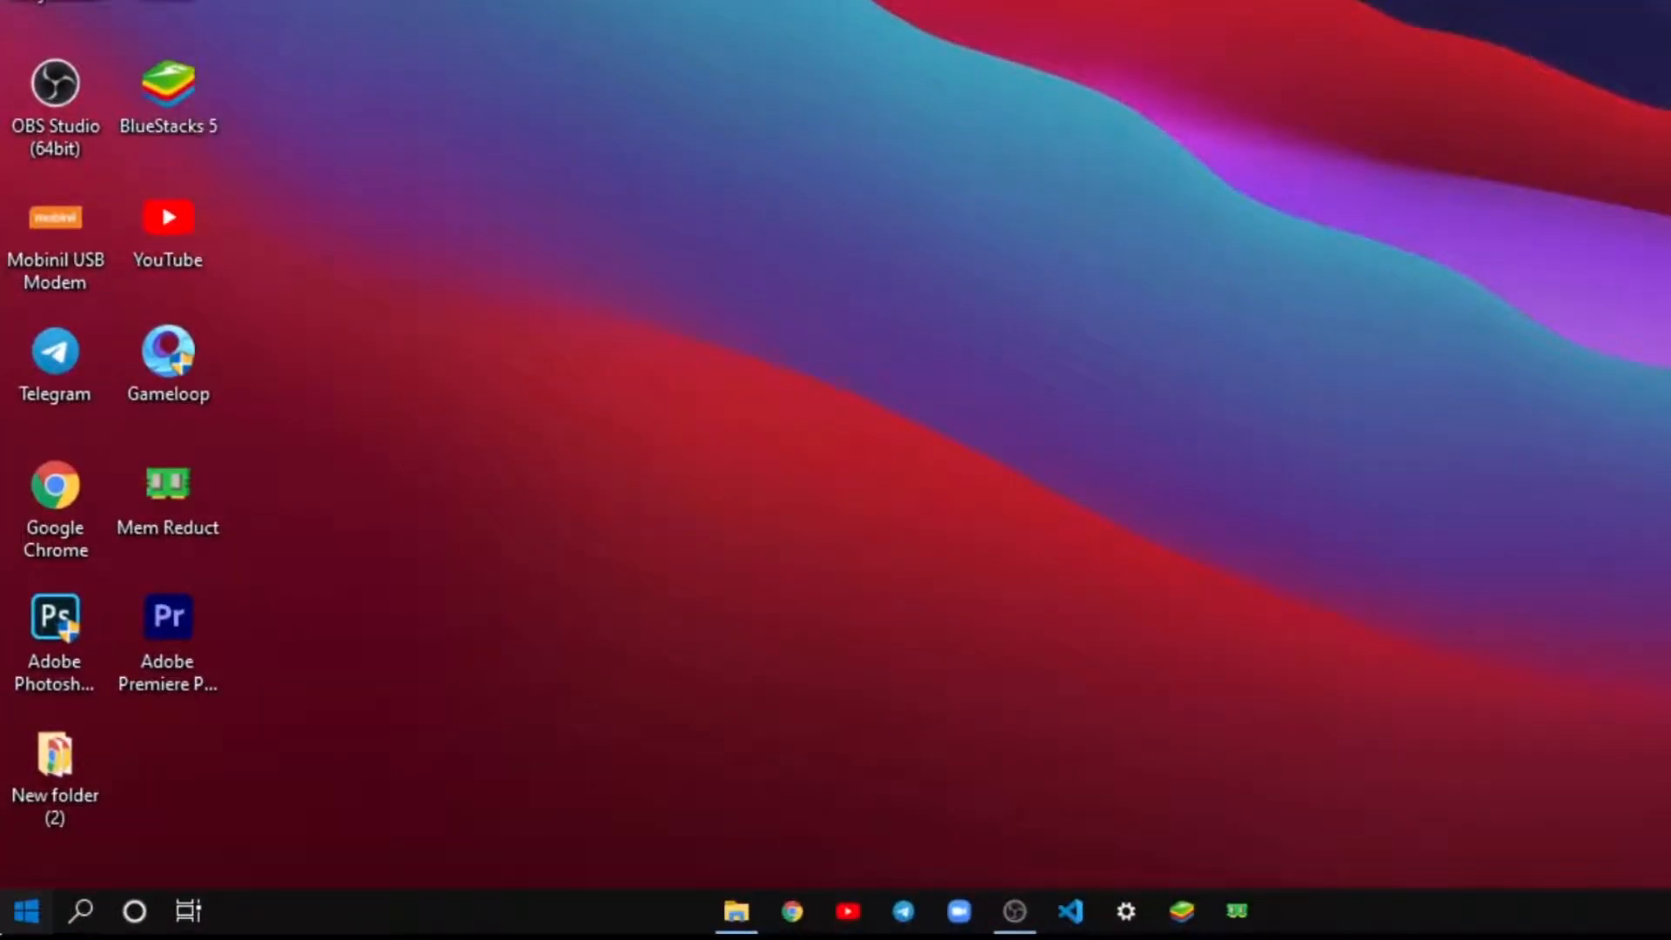
# Find and launch Disk Cleanup, choosing drive C: as the drive to clean up
pyautogui.click(10, 928)
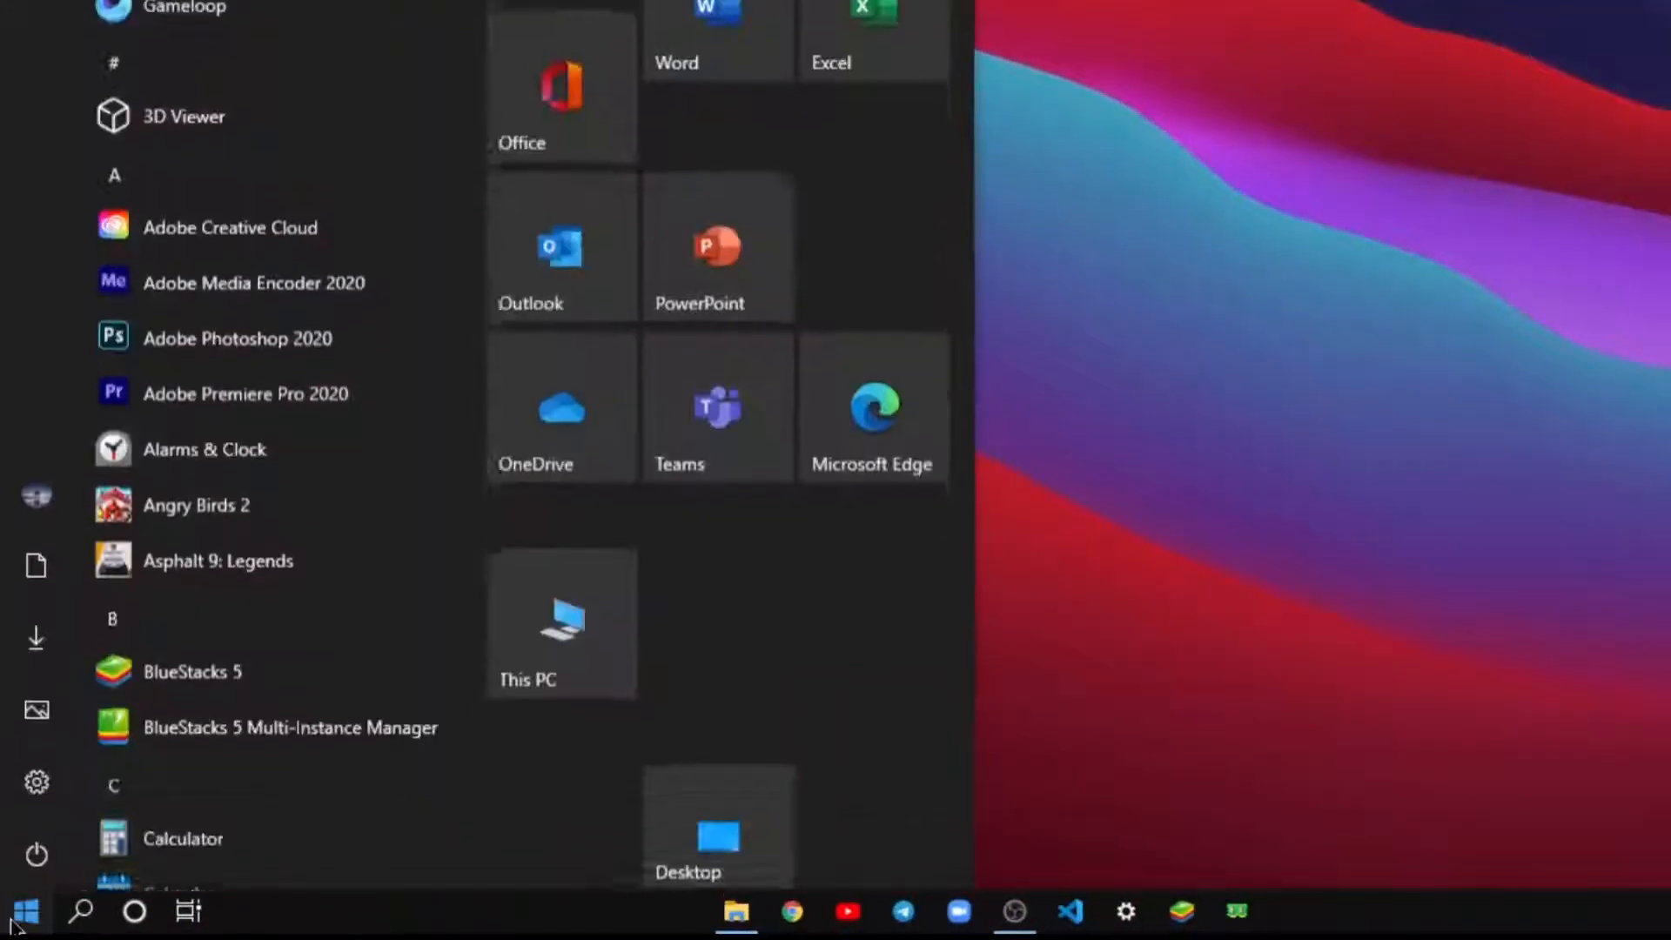
pyautogui.write('disk cl')
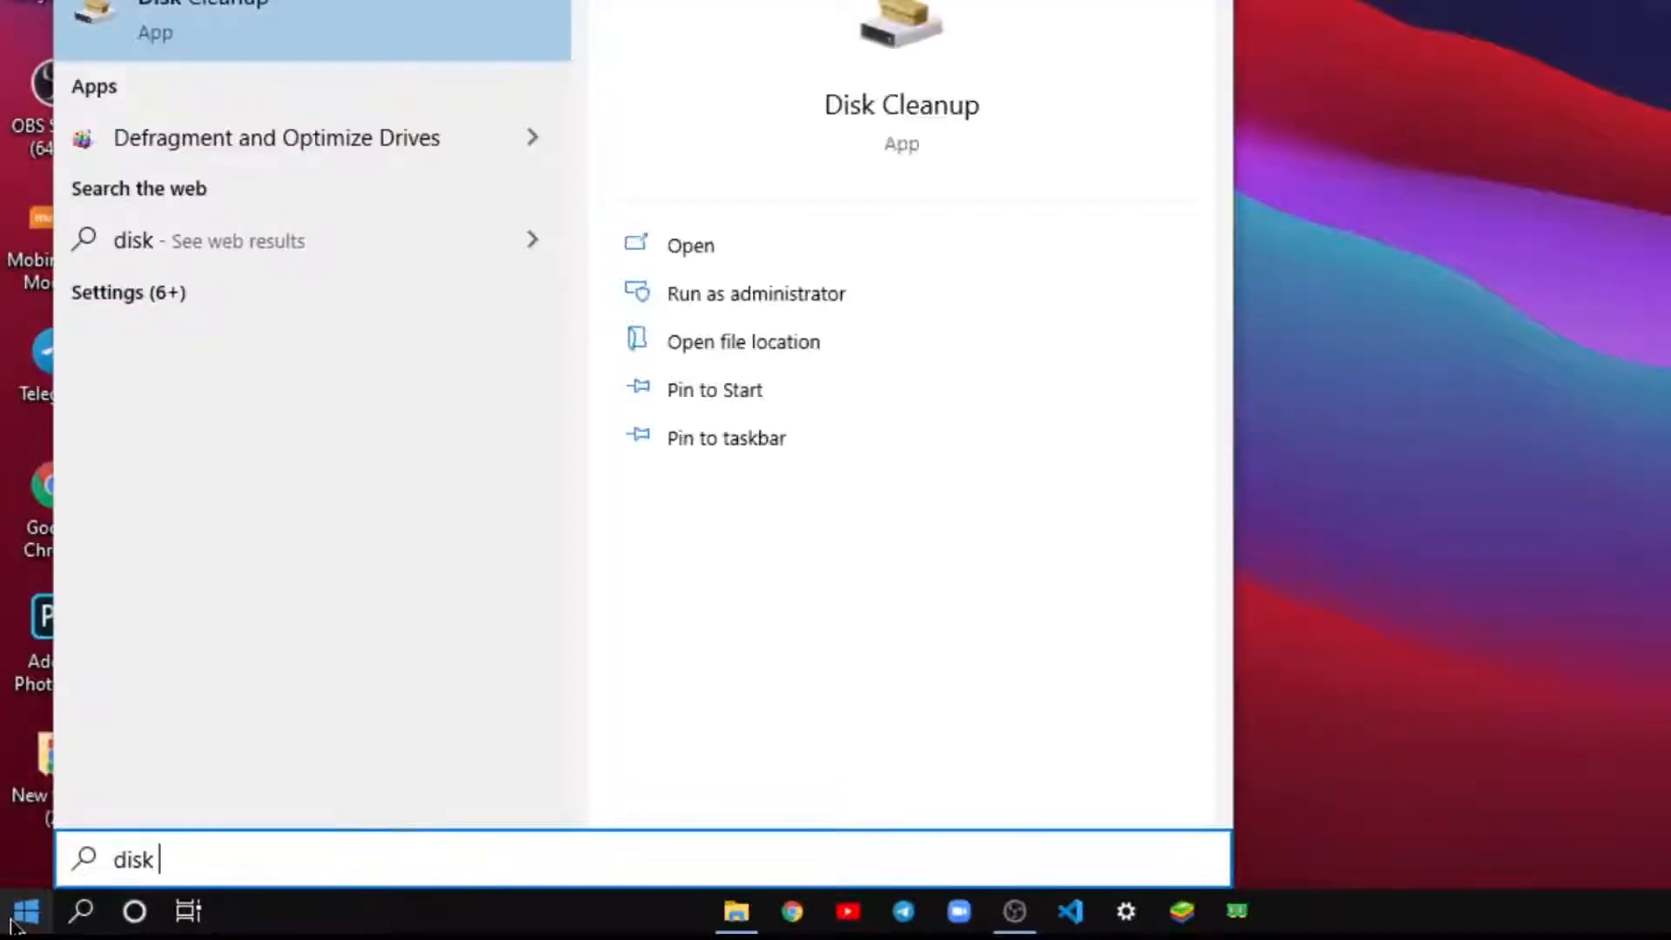
pyautogui.write('ean up')
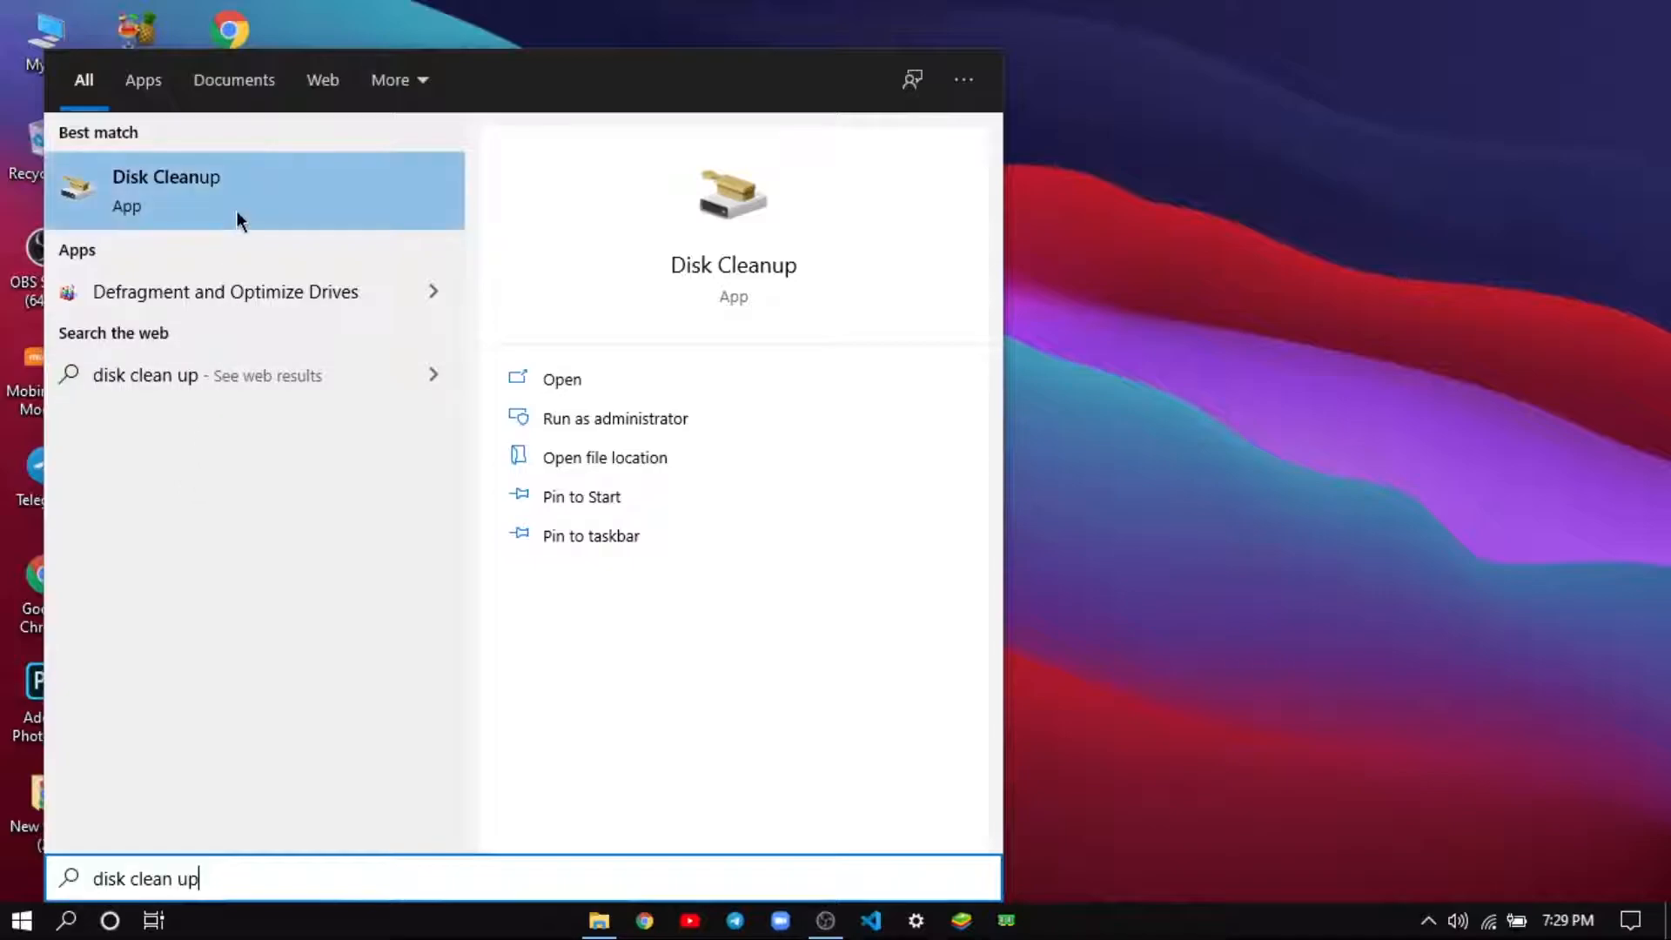
pyautogui.click(223, 212)
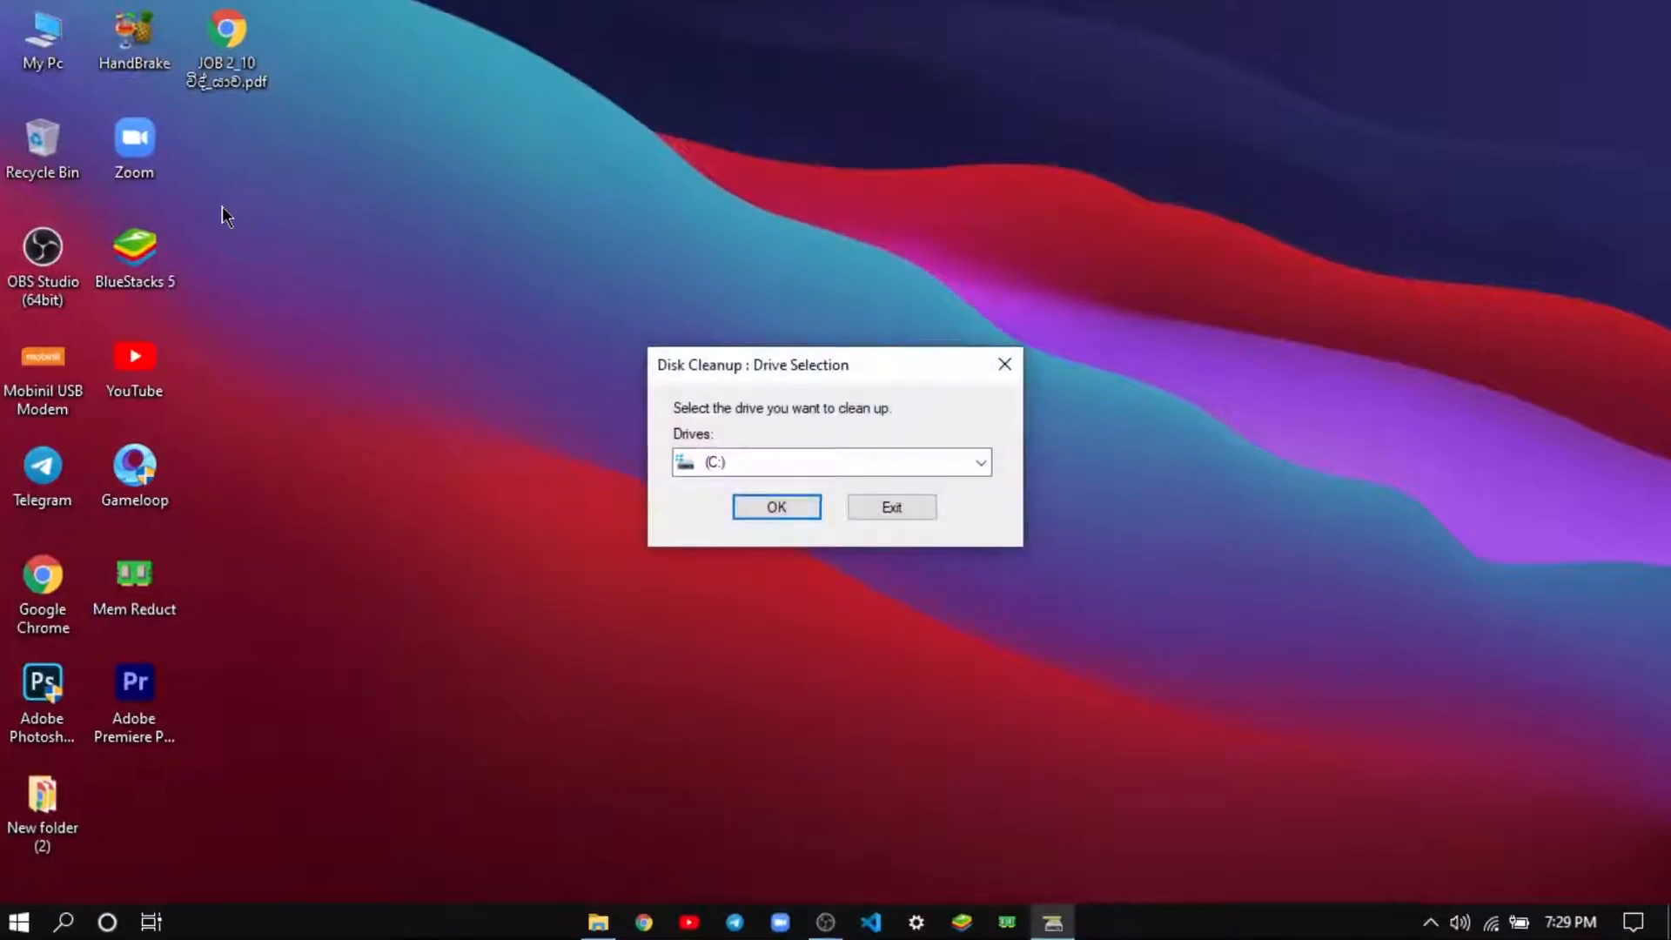
pyautogui.click(1011, 454)
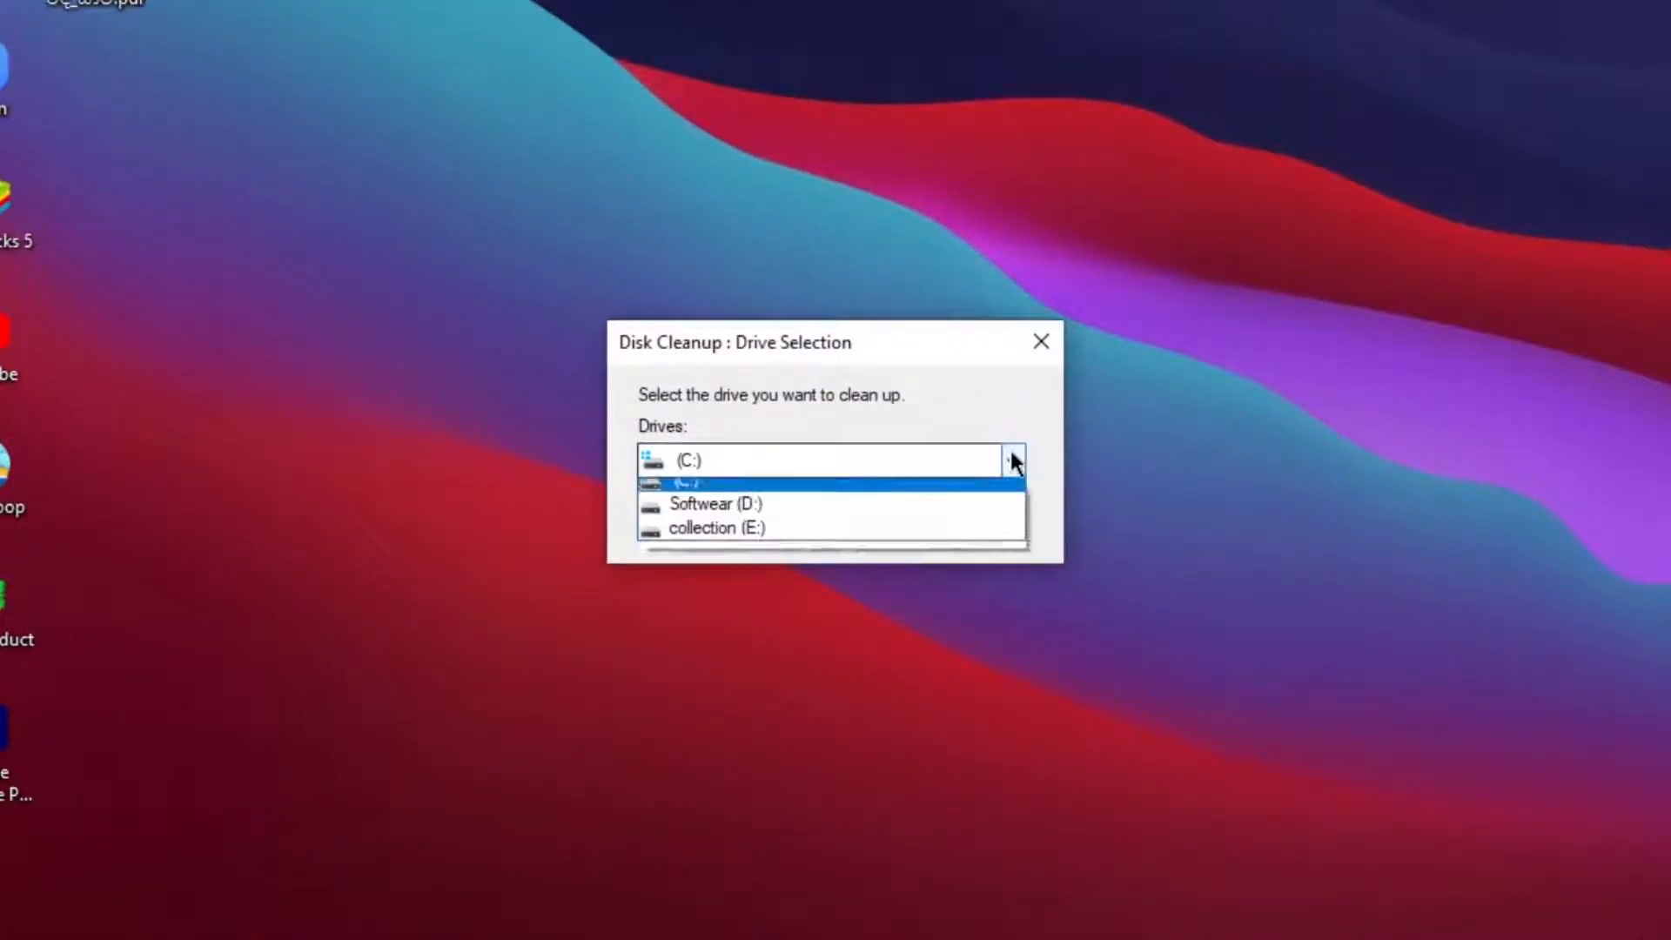
pyautogui.click(924, 493)
pyautogui.click(783, 520)
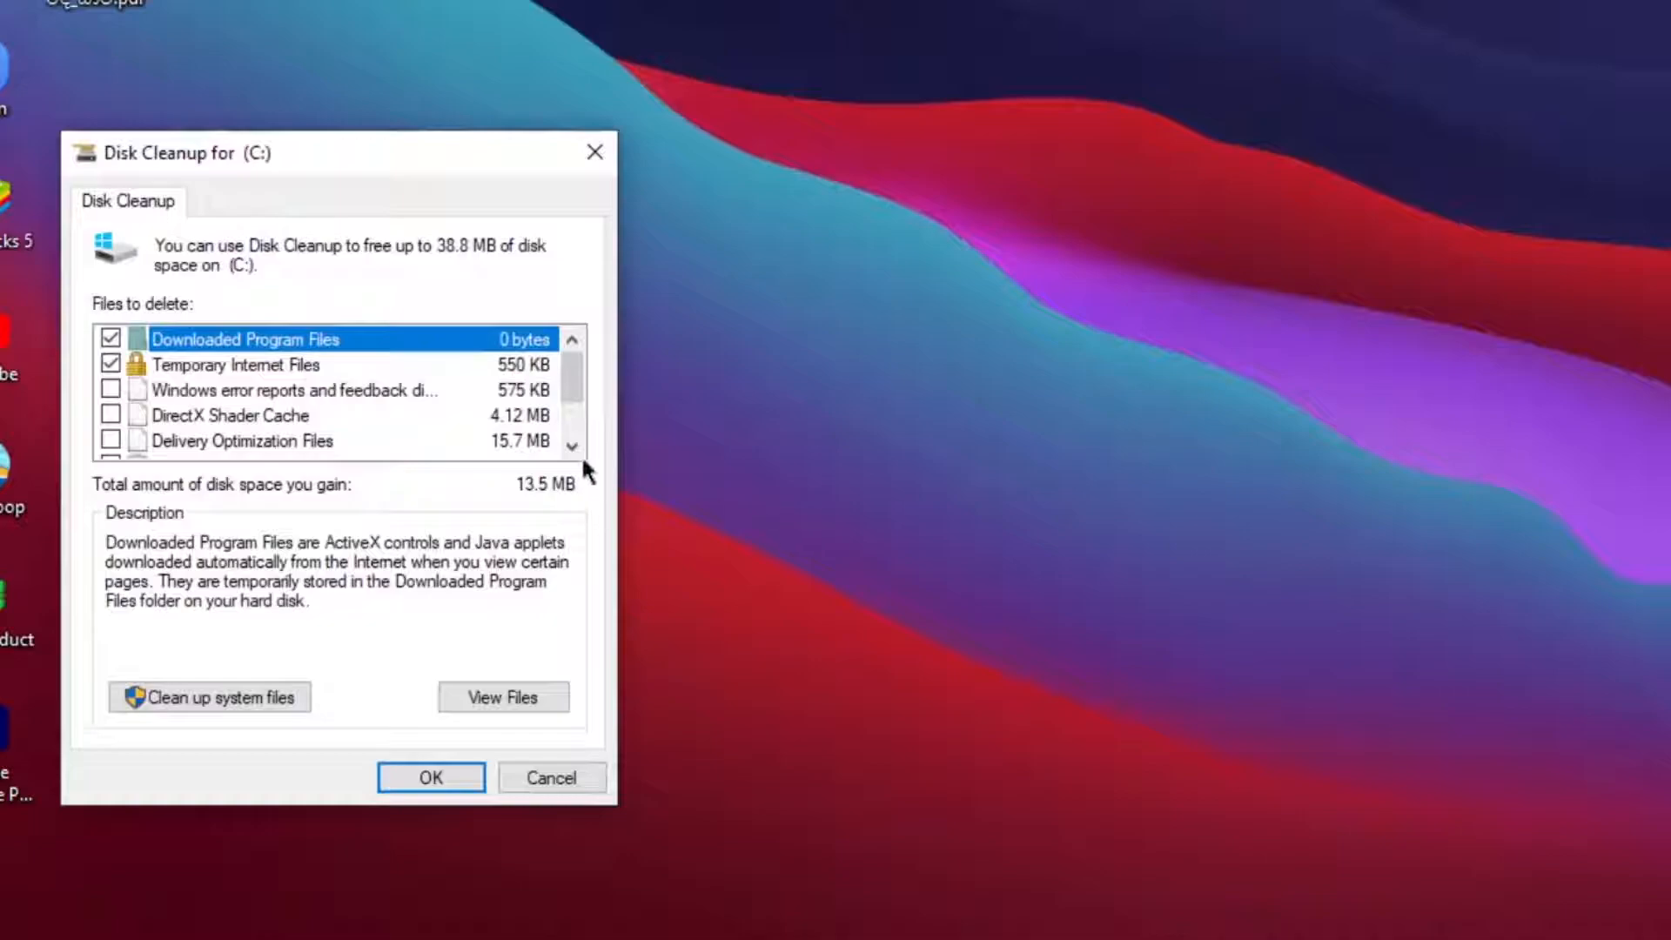
# Run the cleanup of drive C: with the preselected file types and permanently delete those files
pyautogui.moveTo(576, 377)
pyautogui.mouseDown()
pyautogui.moveTo(577, 405)
pyautogui.moveTo(578, 358)
pyautogui.mouseUp()
pyautogui.click(431, 772)
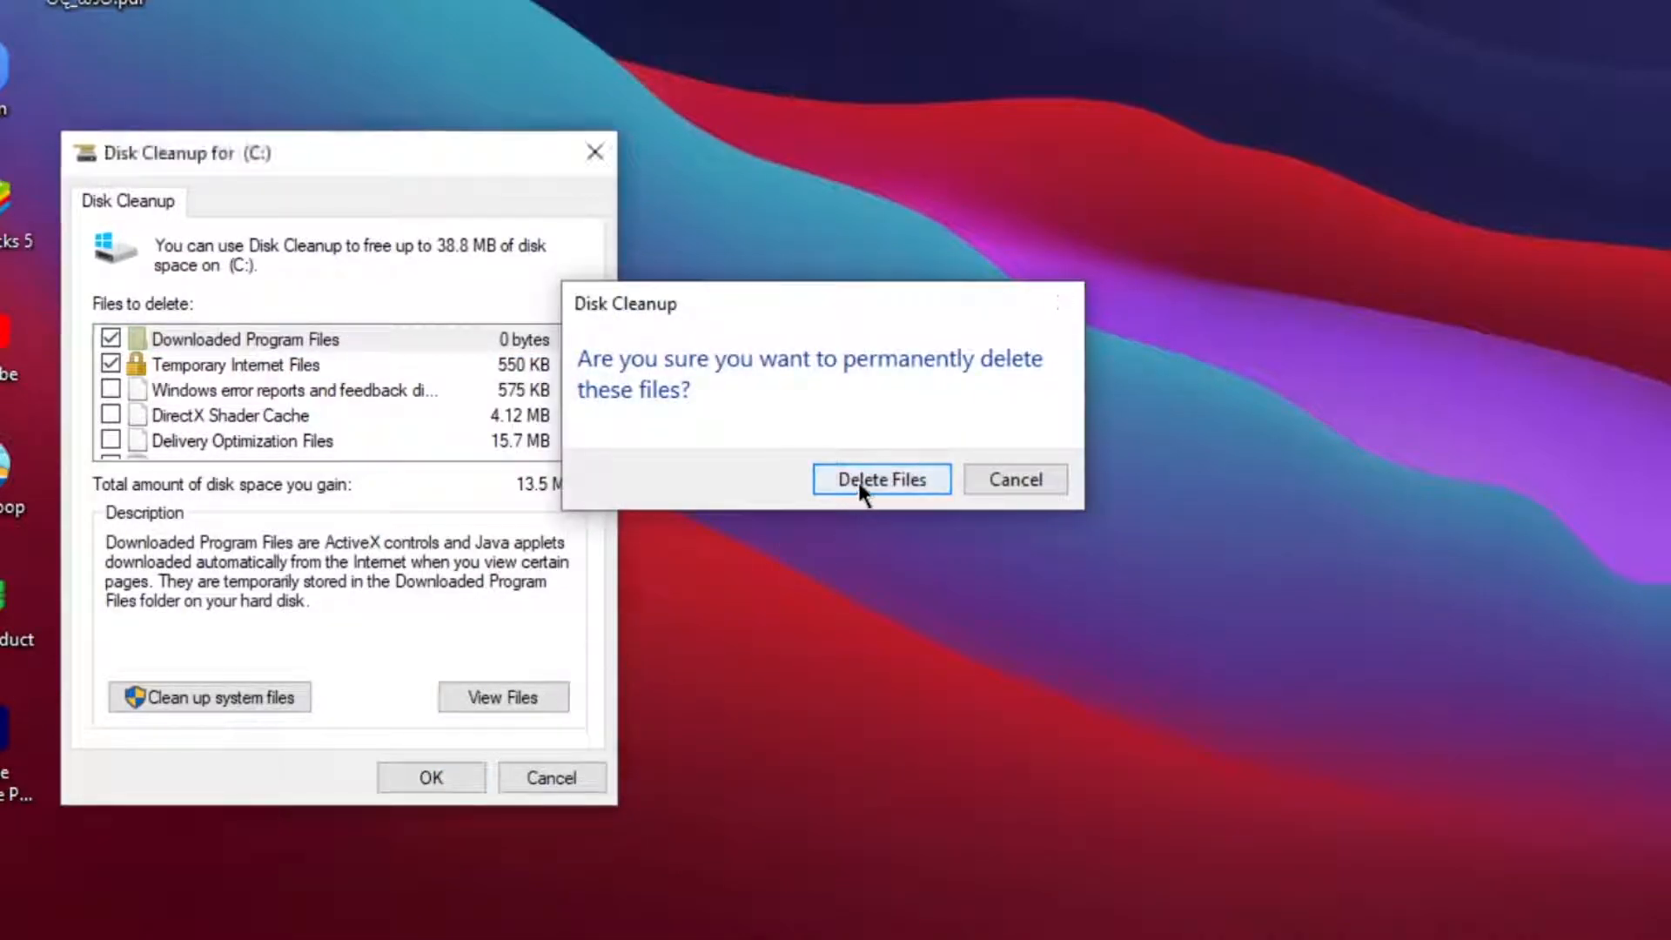
pyautogui.click(859, 482)
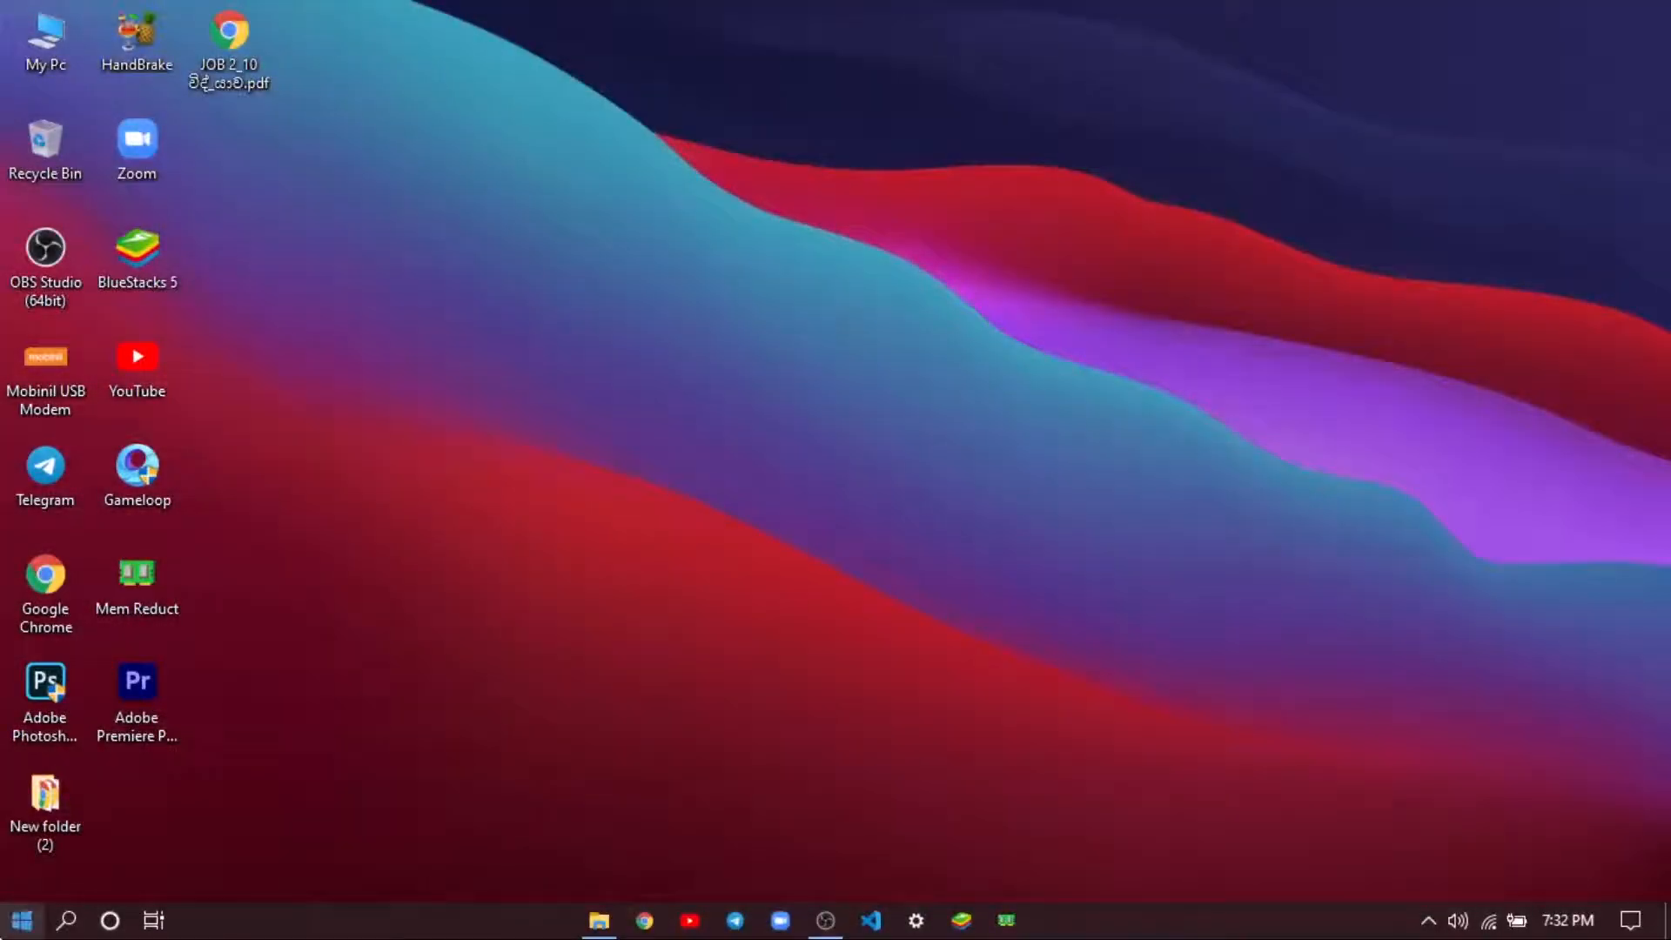
# Open Windows Settings and go to the Colors page of the Personalization category
pyautogui.press('super')
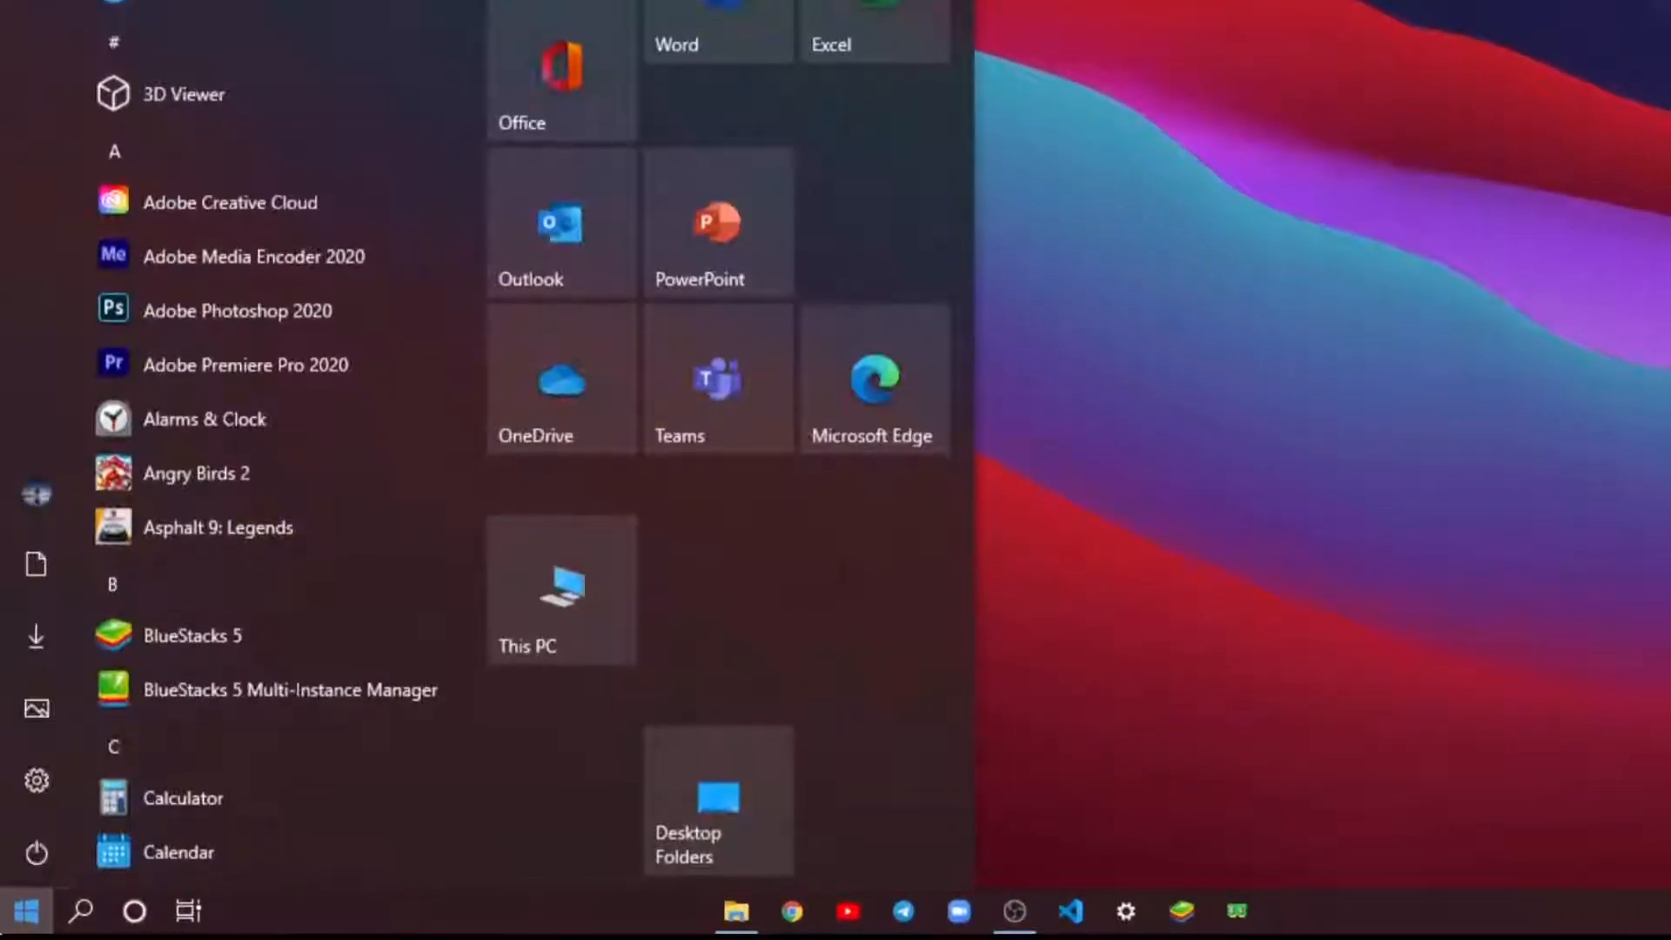
pyautogui.write('settings')
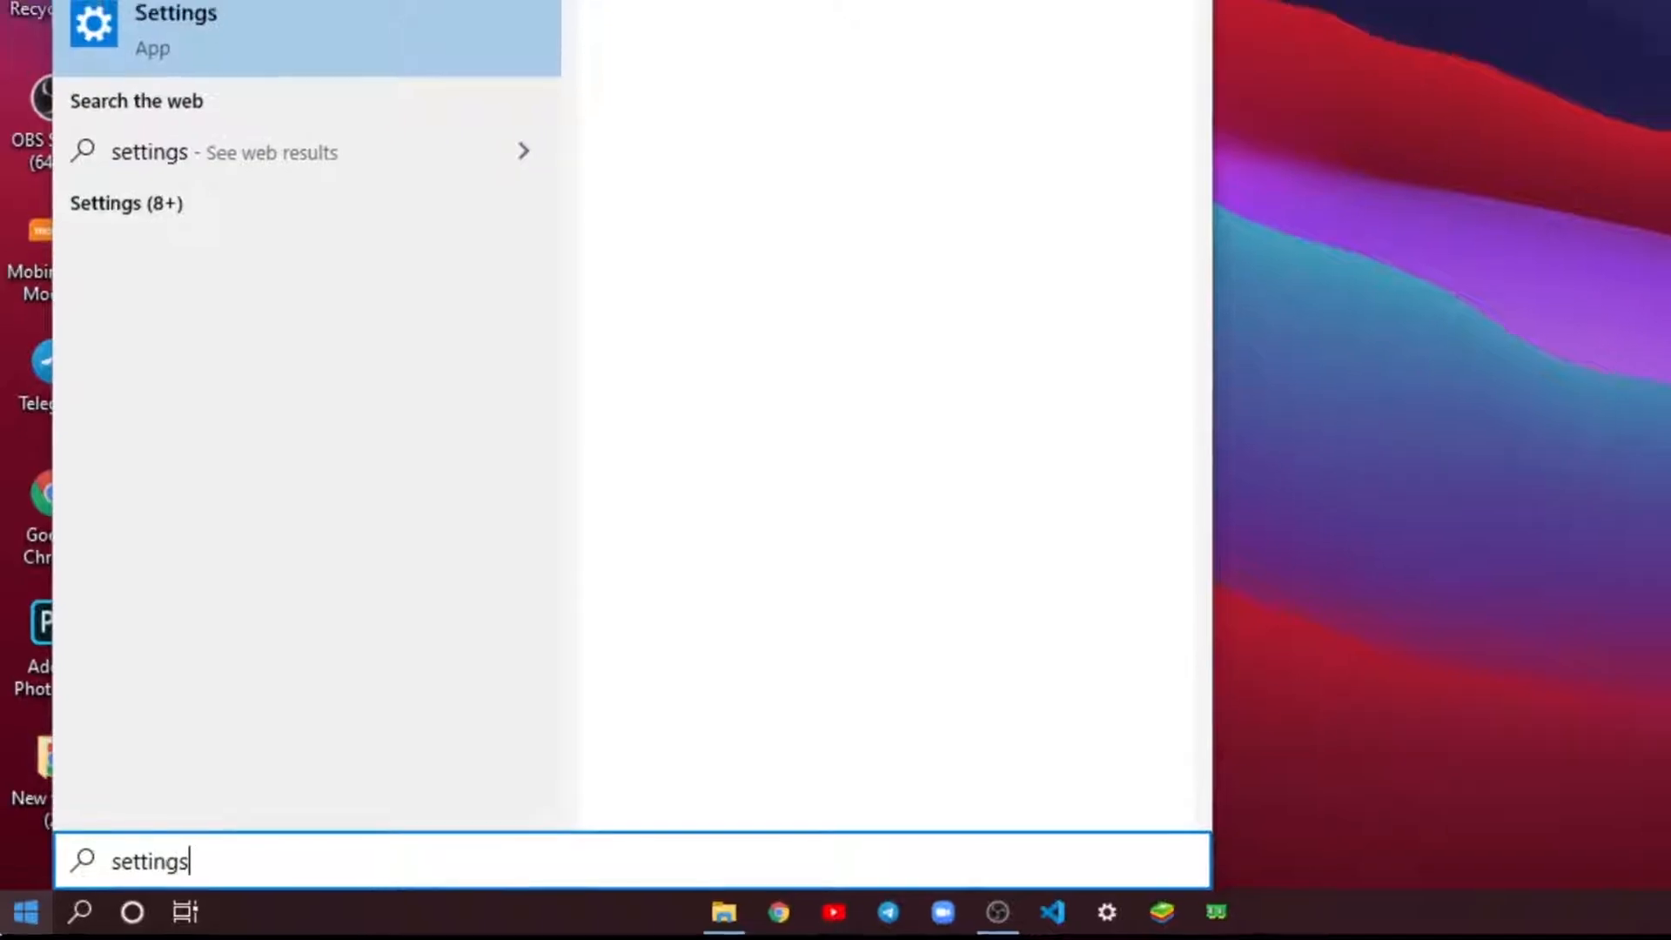
pyautogui.press('Return')
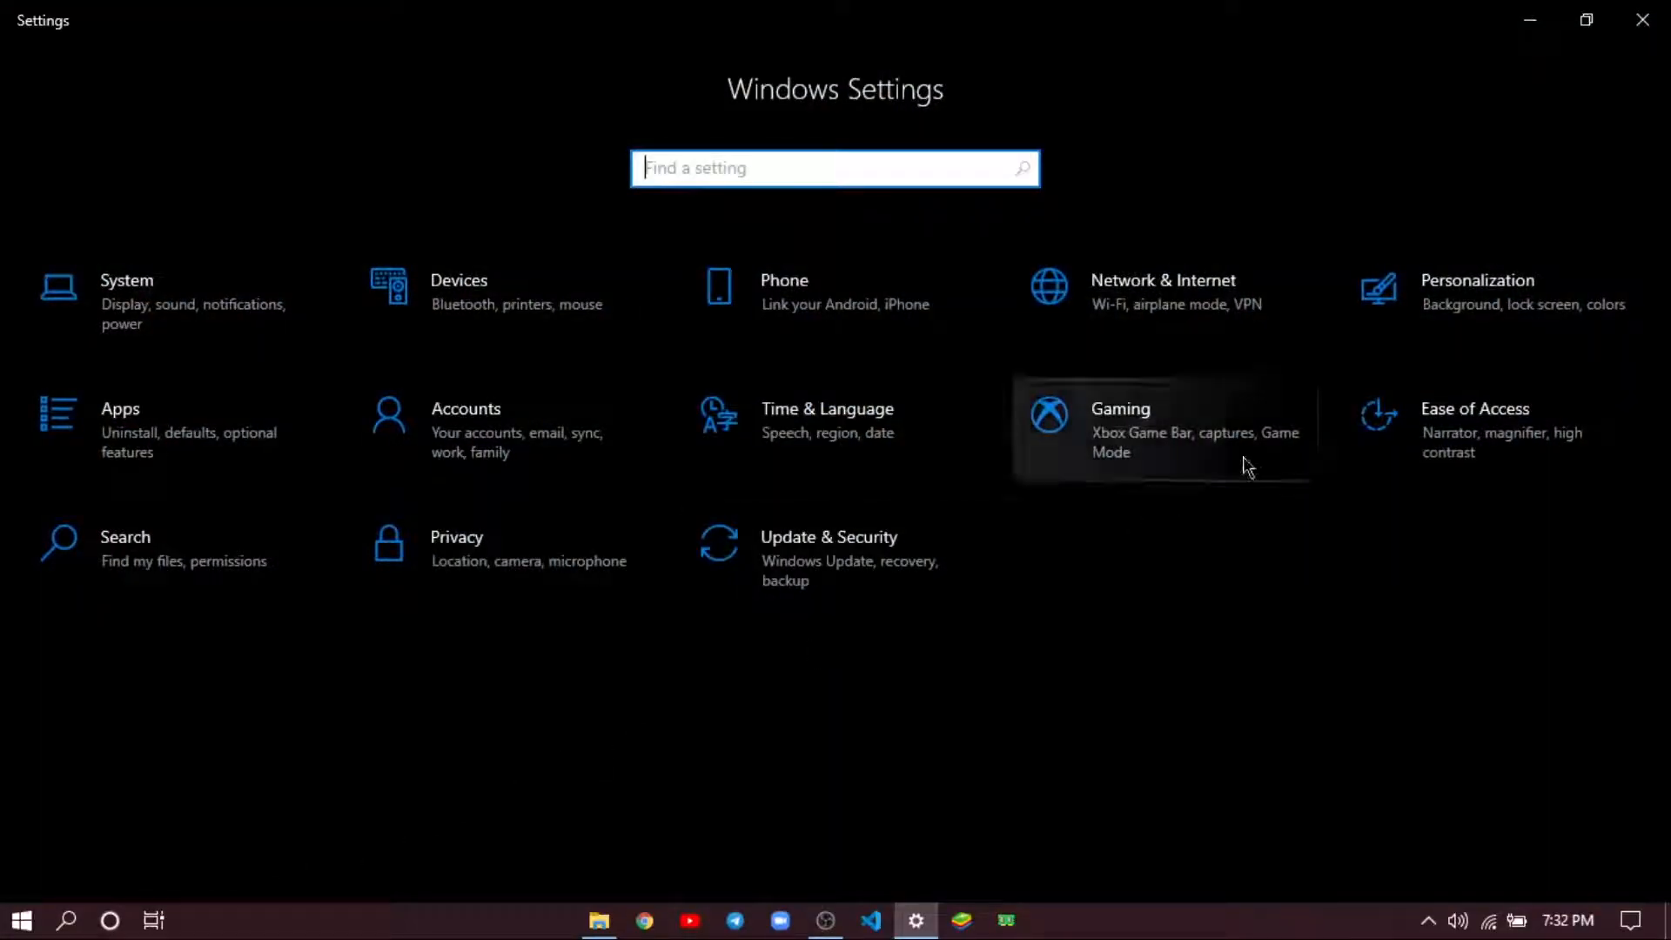
pyautogui.click(1436, 329)
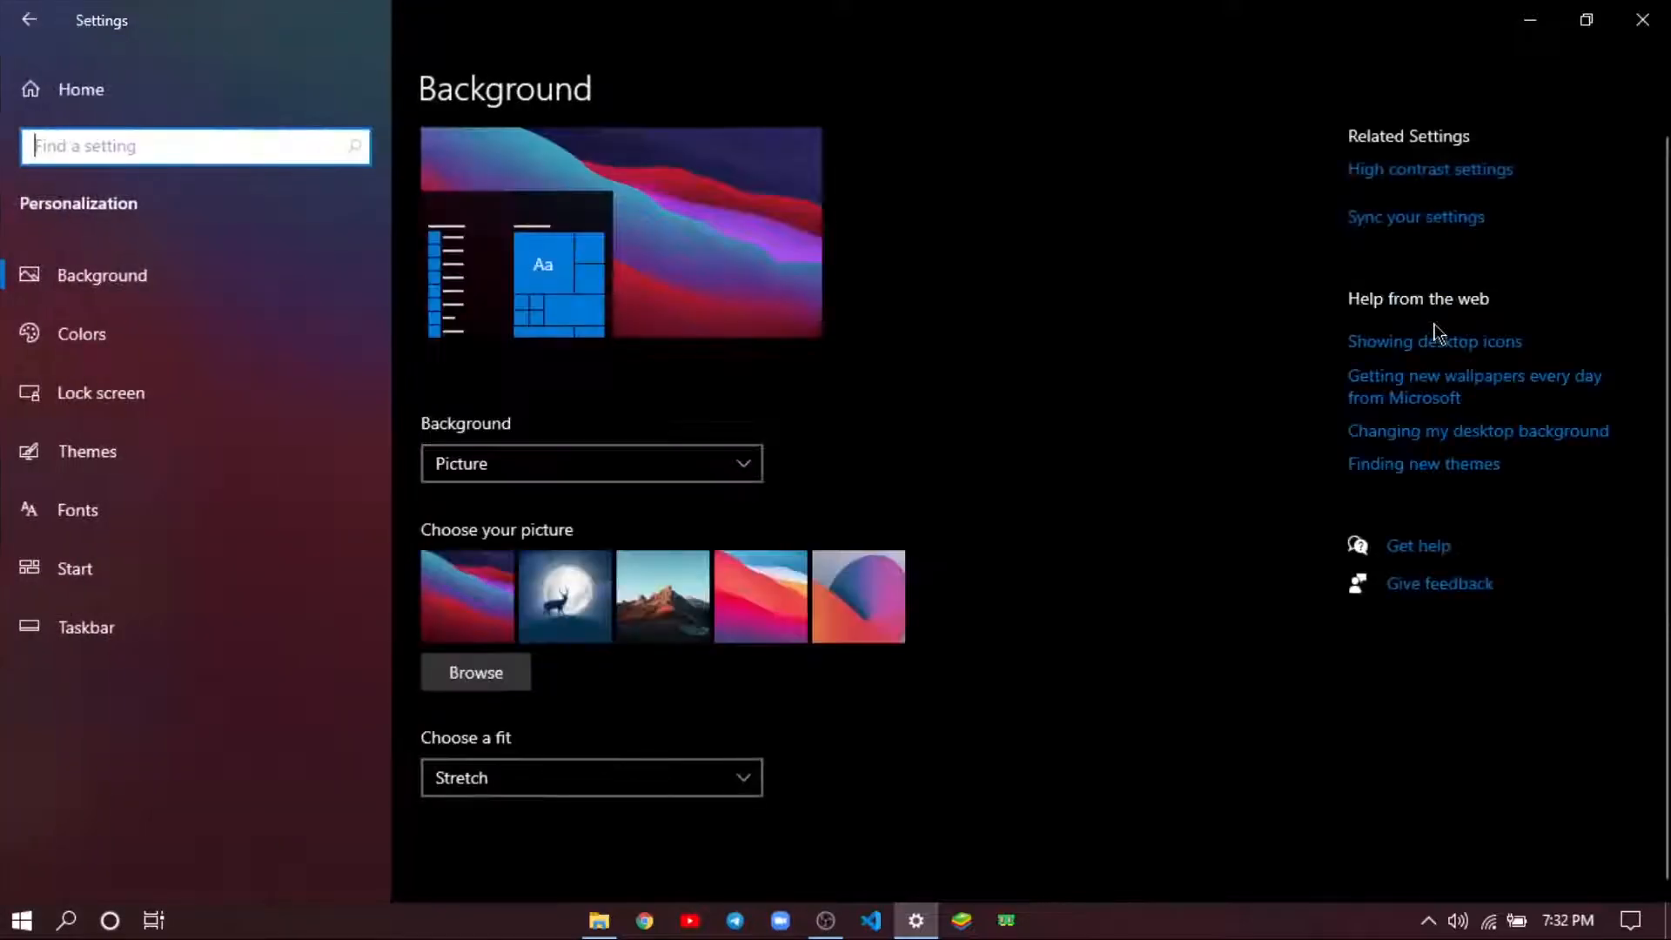
pyautogui.click(177, 322)
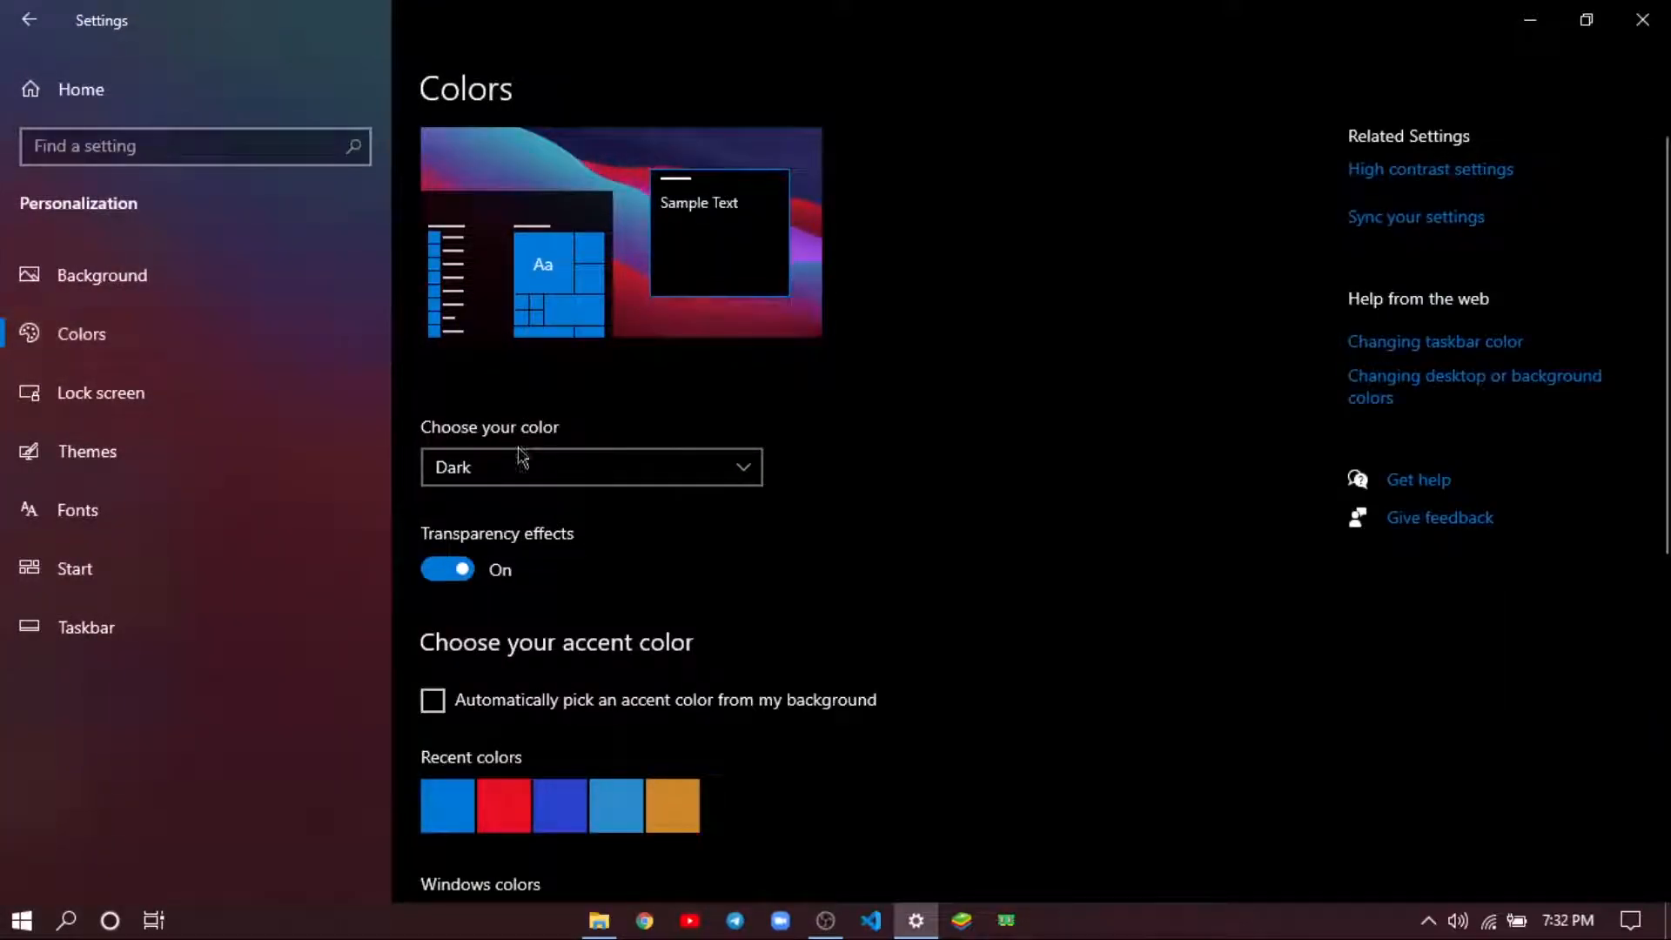
# Turn off transparency effects and close Settings
pyautogui.scroll(-3, 508, 464)
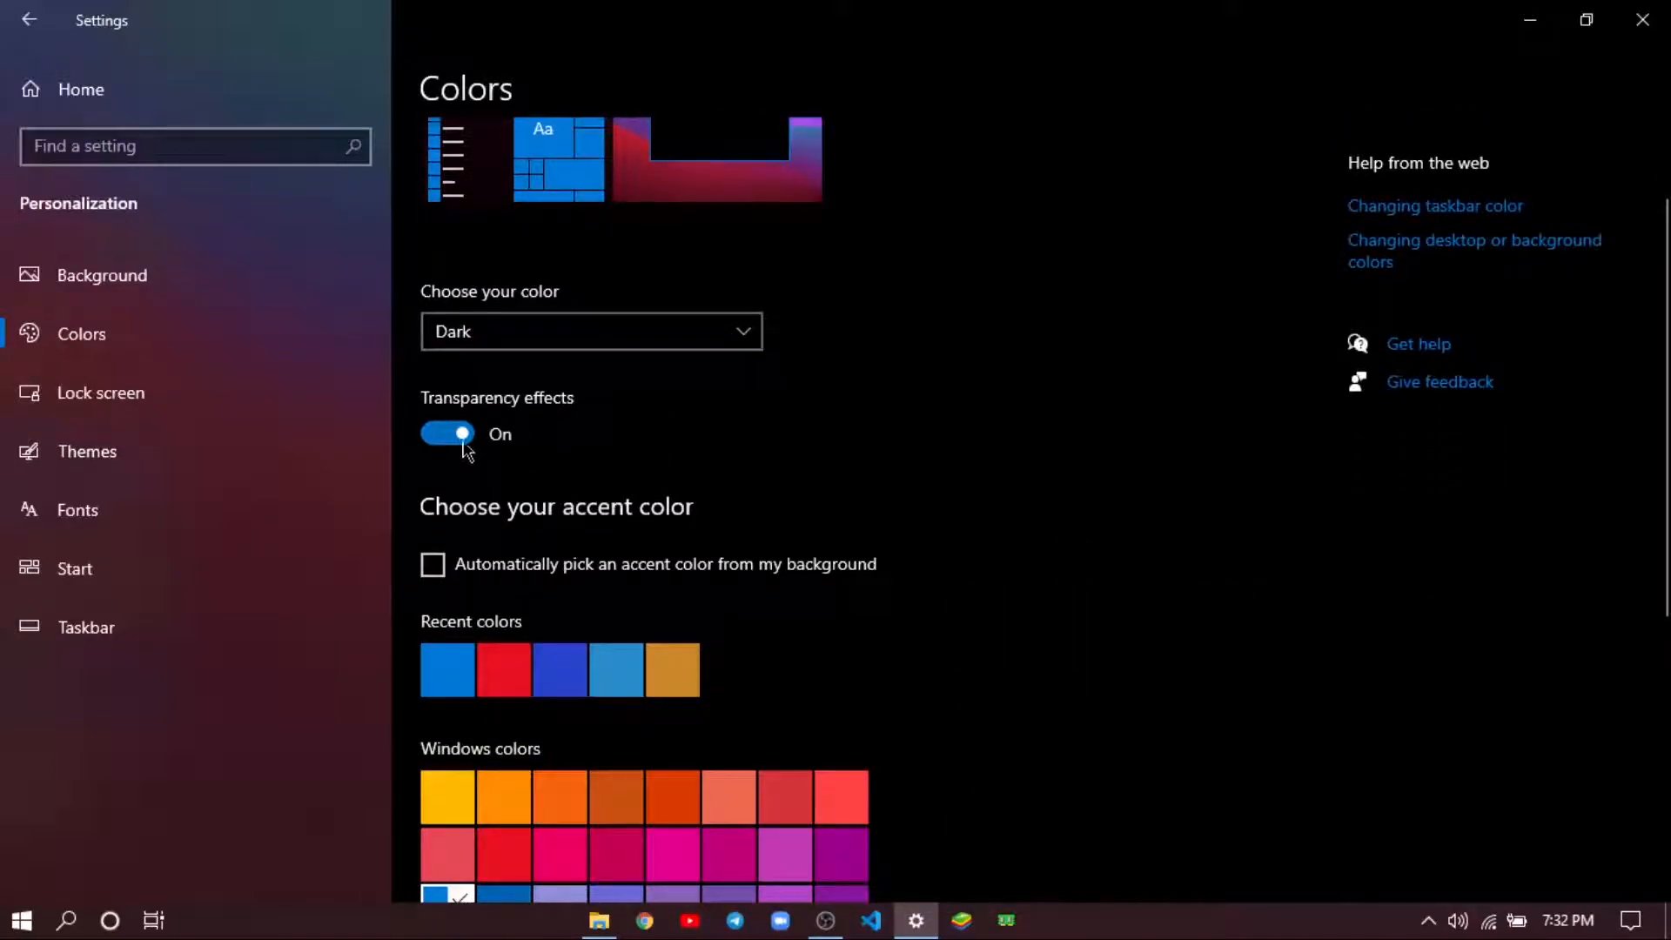
pyautogui.click(466, 446)
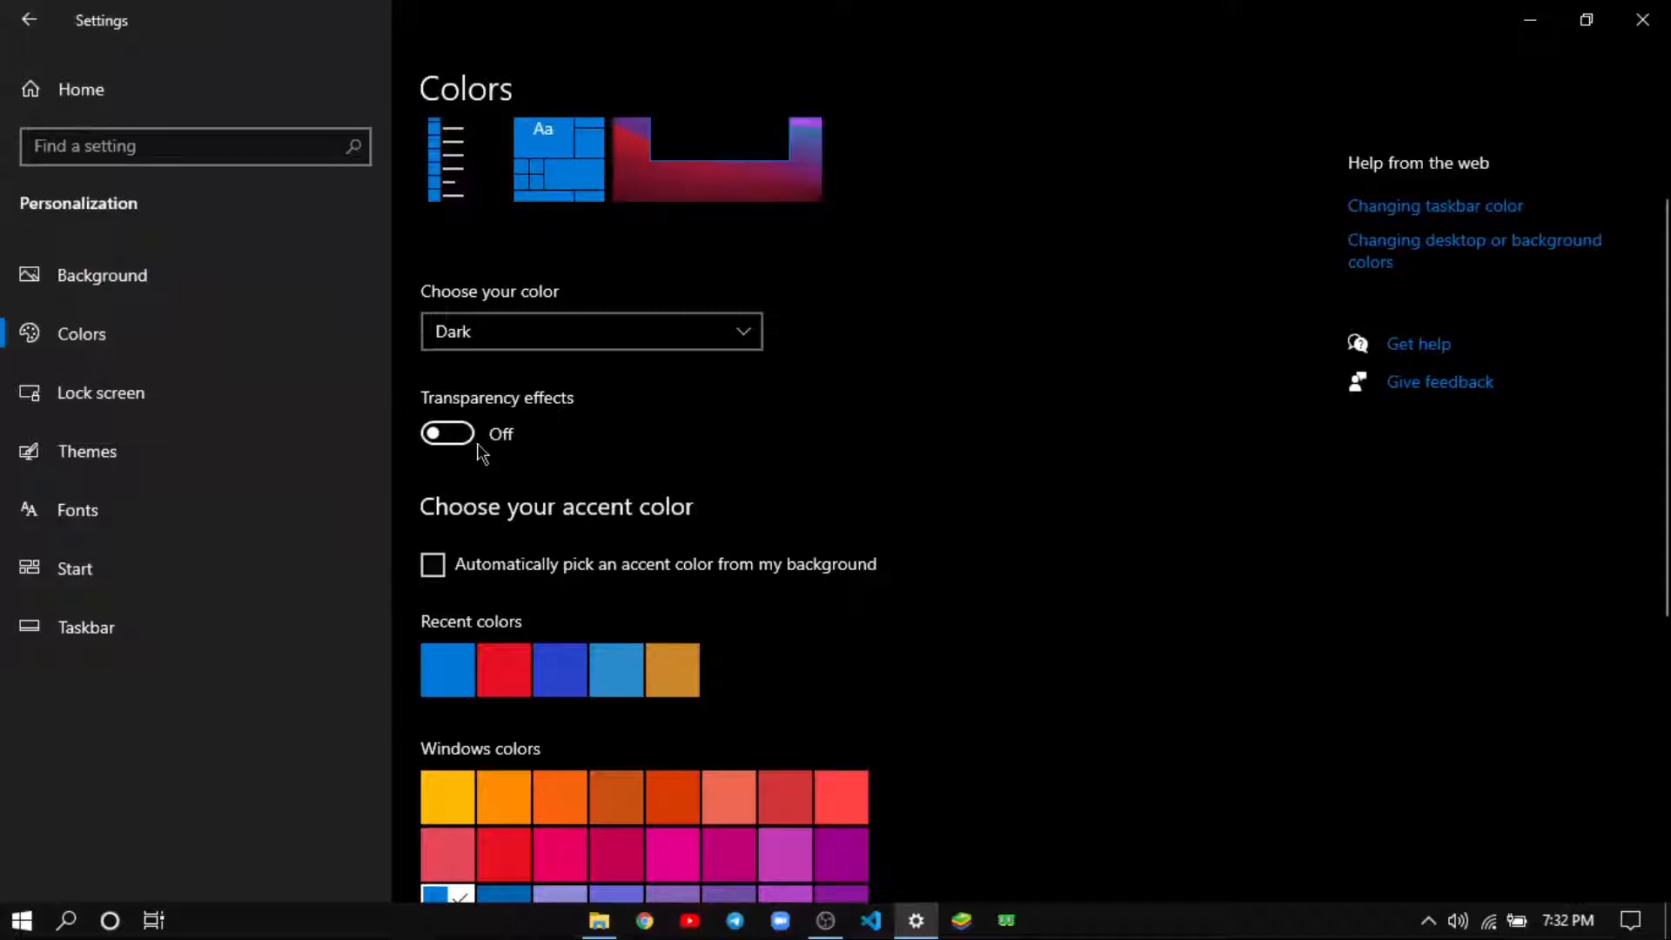
pyautogui.click(1643, 19)
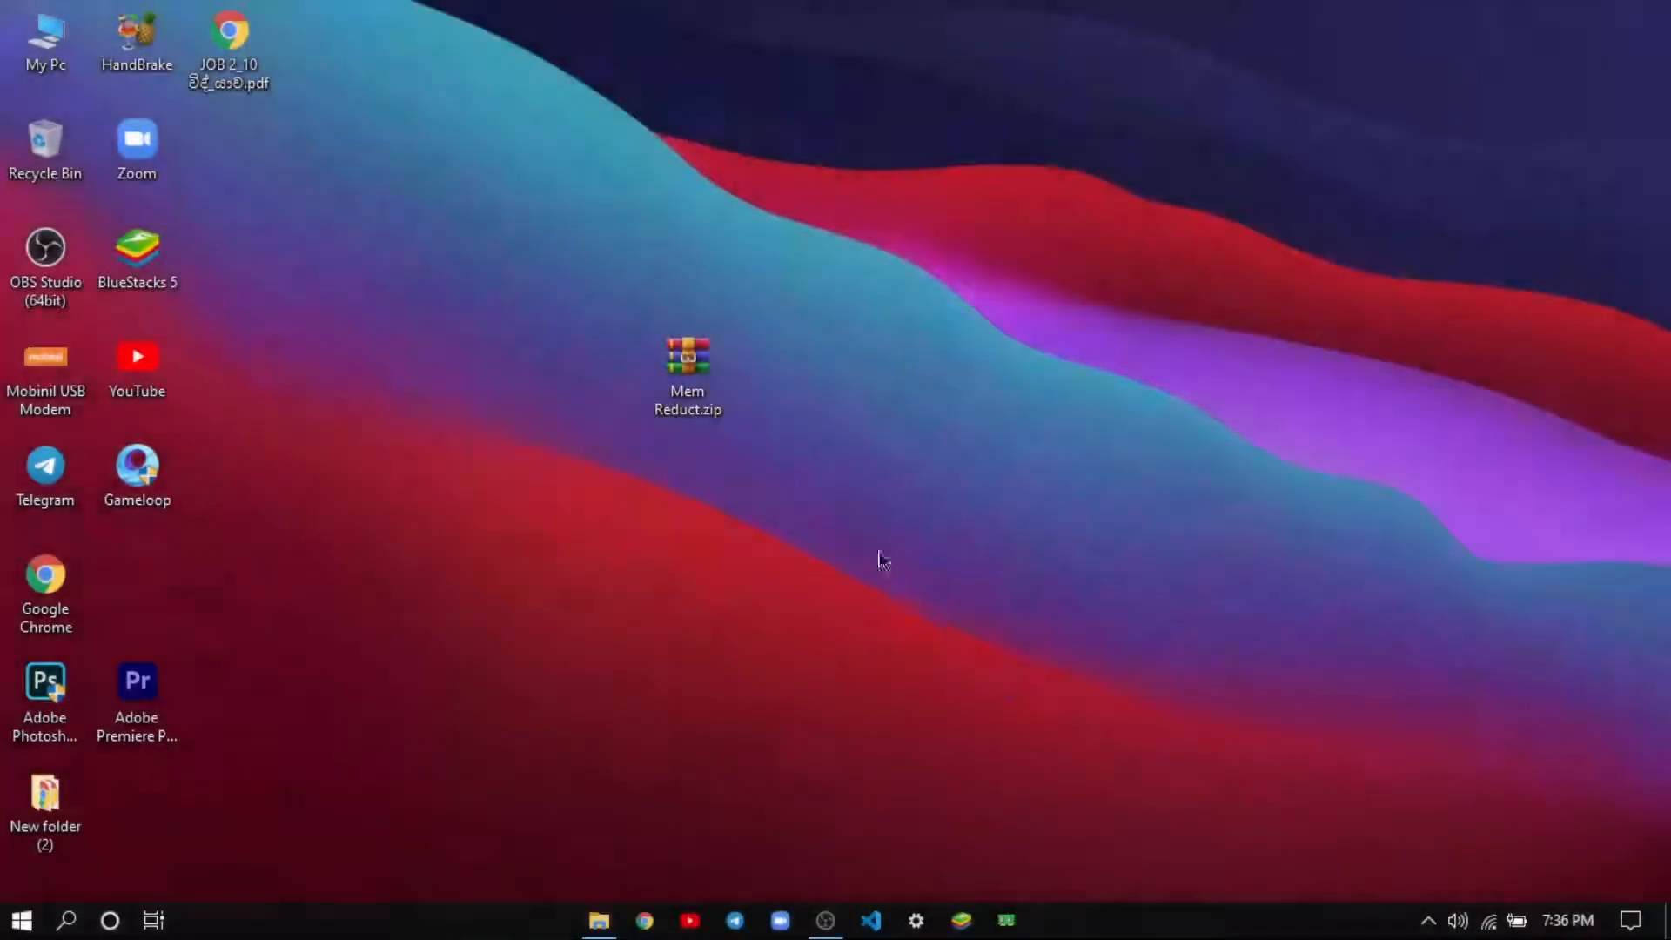
# Extract Mem Reduct.zip onto the desktop and place the extracted Mem Reduct folder beside the archive
pyautogui.click(696, 389)
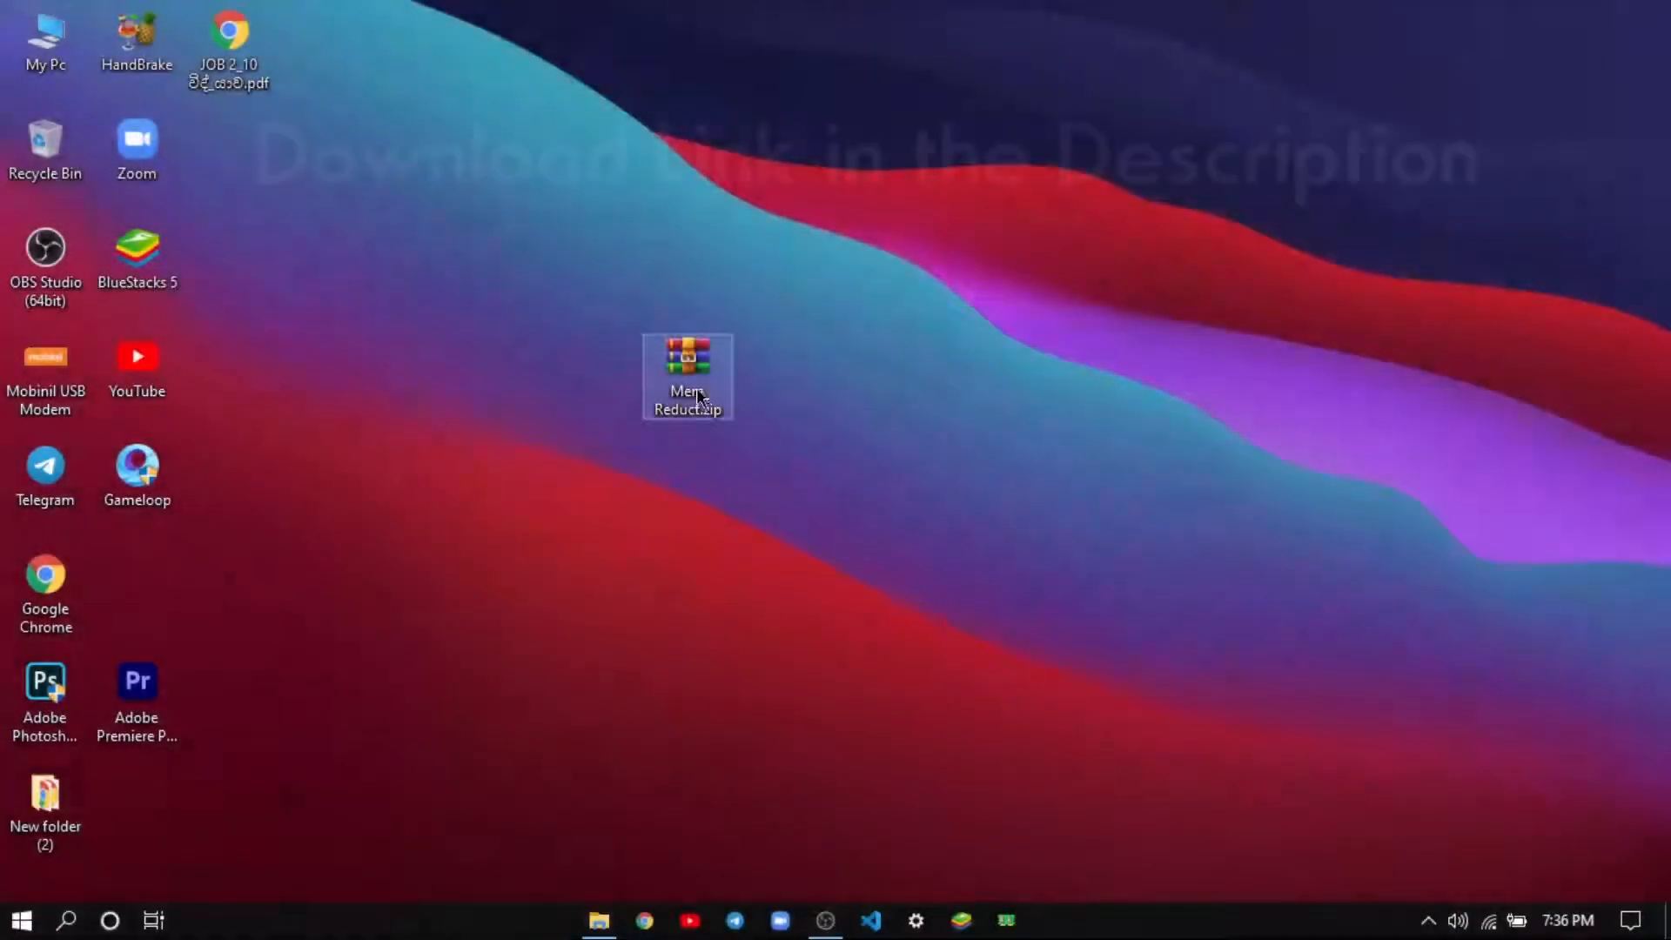
pyautogui.rightClick(697, 366)
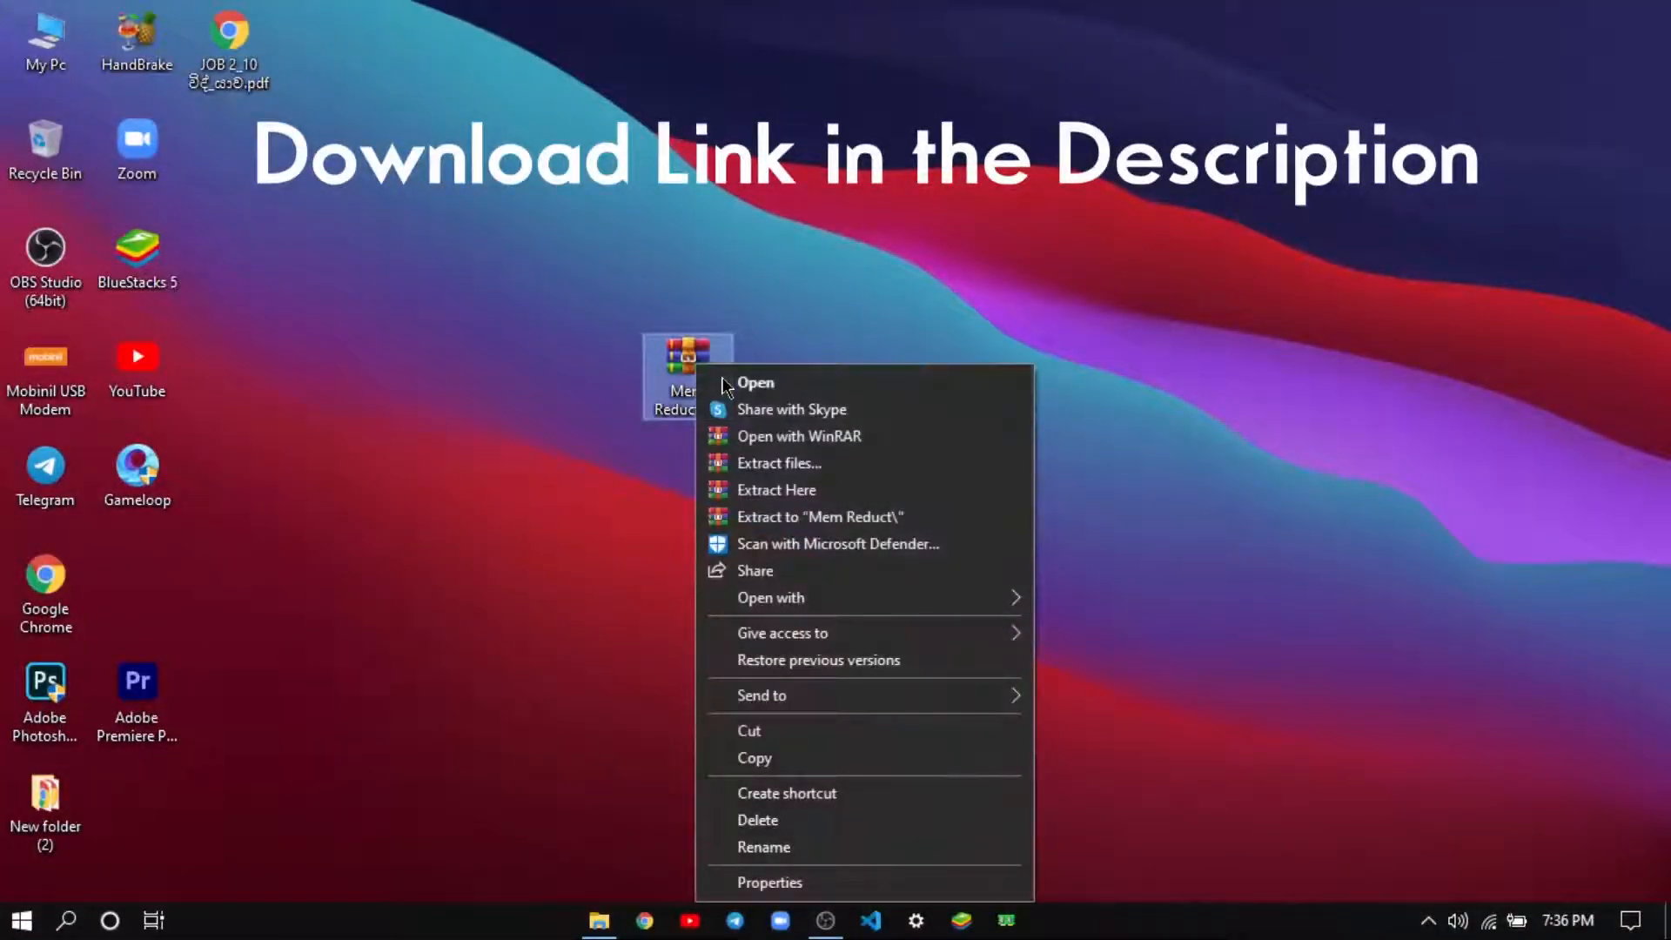
pyautogui.click(754, 491)
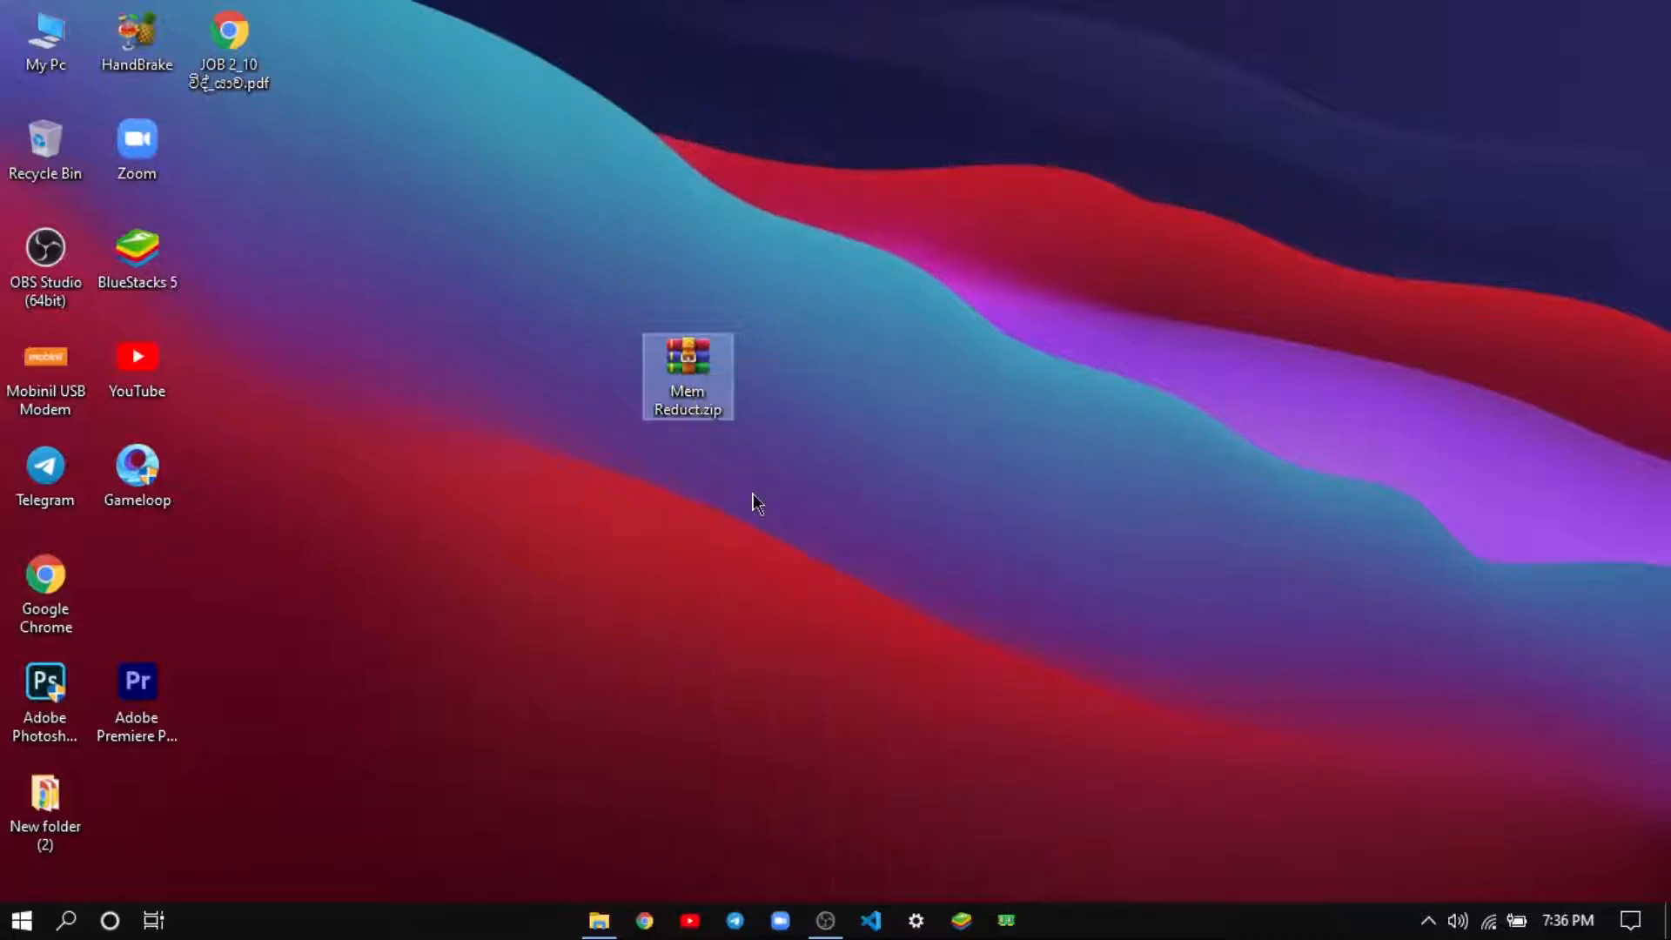
pyautogui.moveTo(136, 576); pyautogui.dragTo(825, 413)
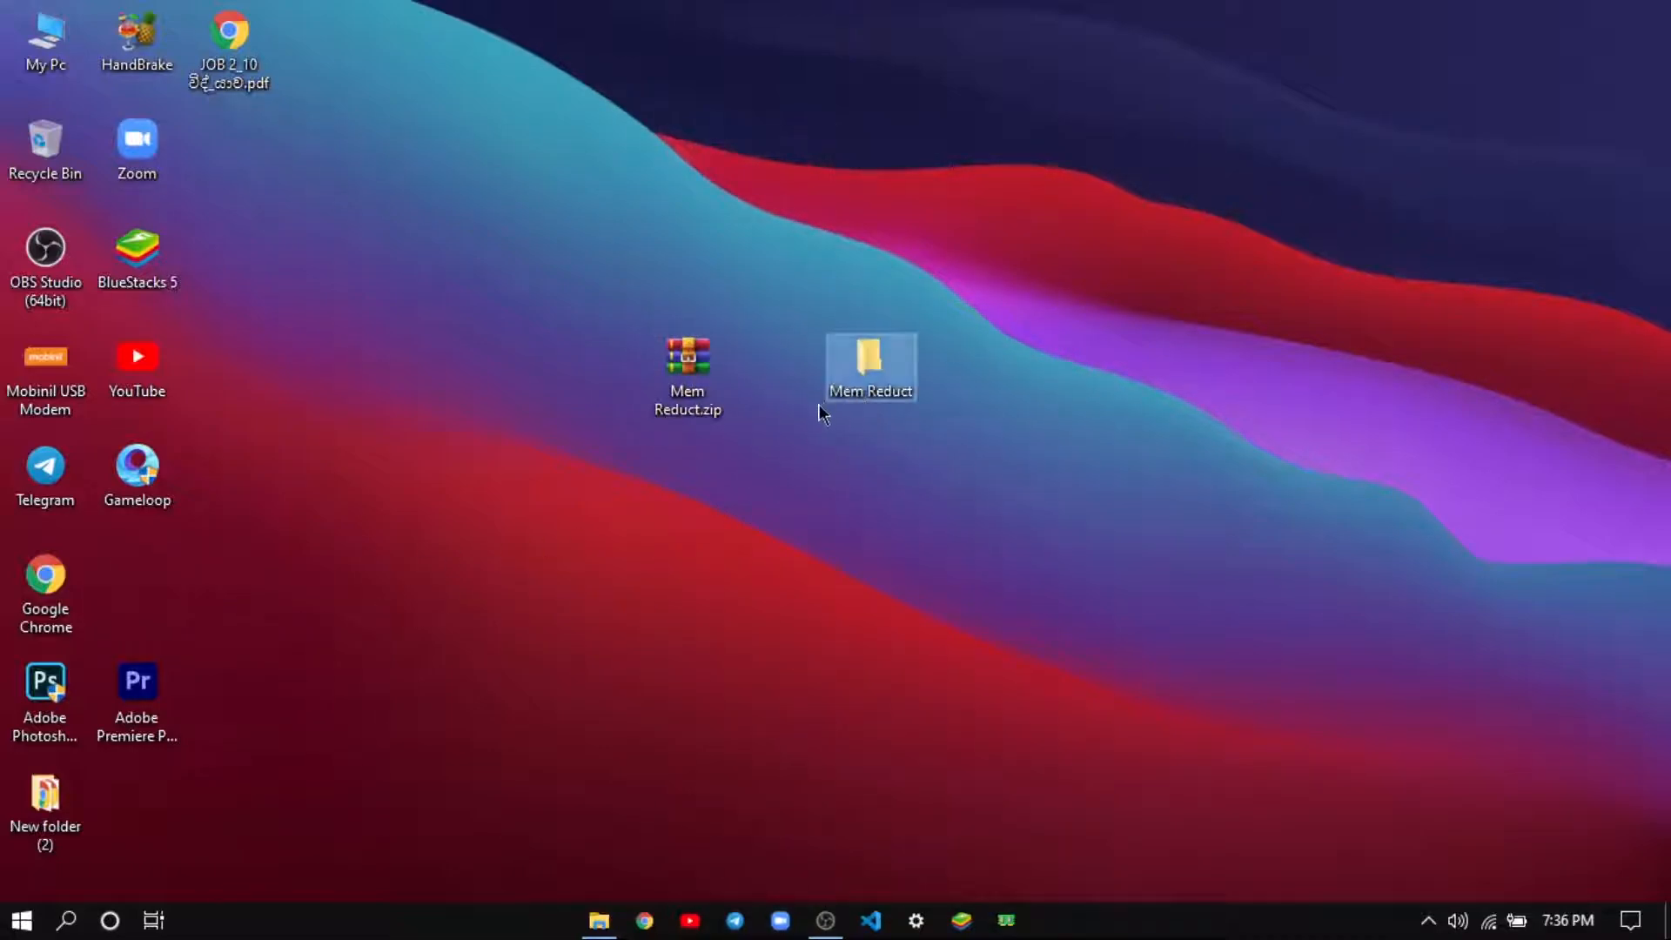
# Launch memreduct-3.3.5-setup.exe from the extracted Mem Reduct folder and allow it to make changes to the device
pyautogui.doubleClick(857, 374)
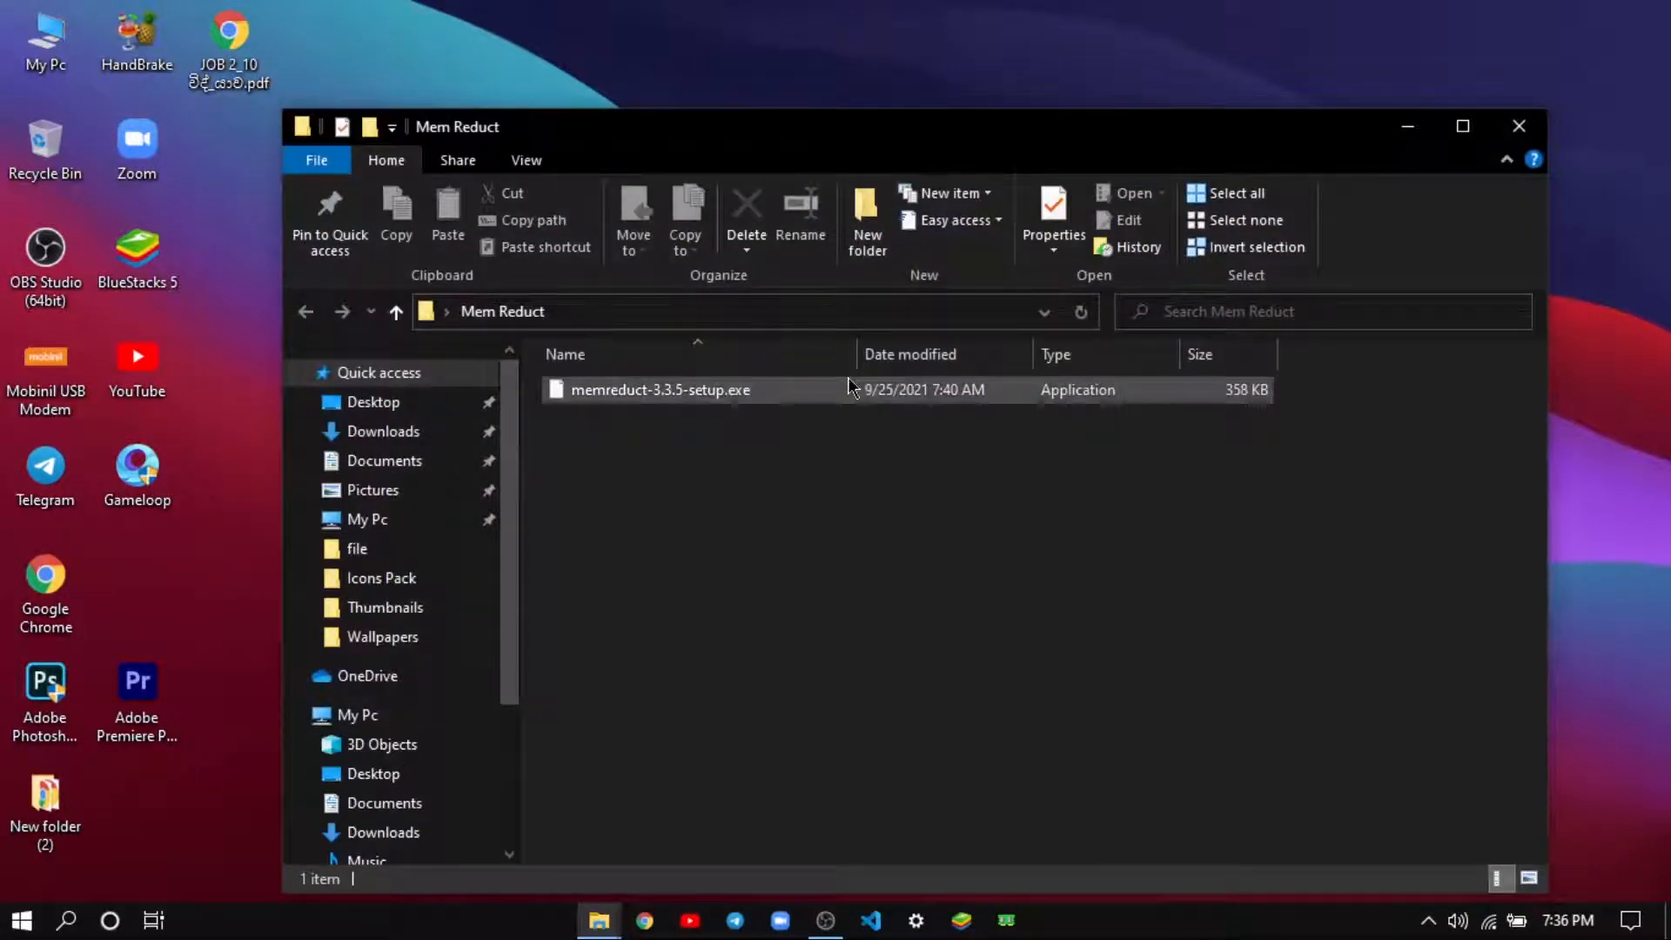
pyautogui.doubleClick(849, 388)
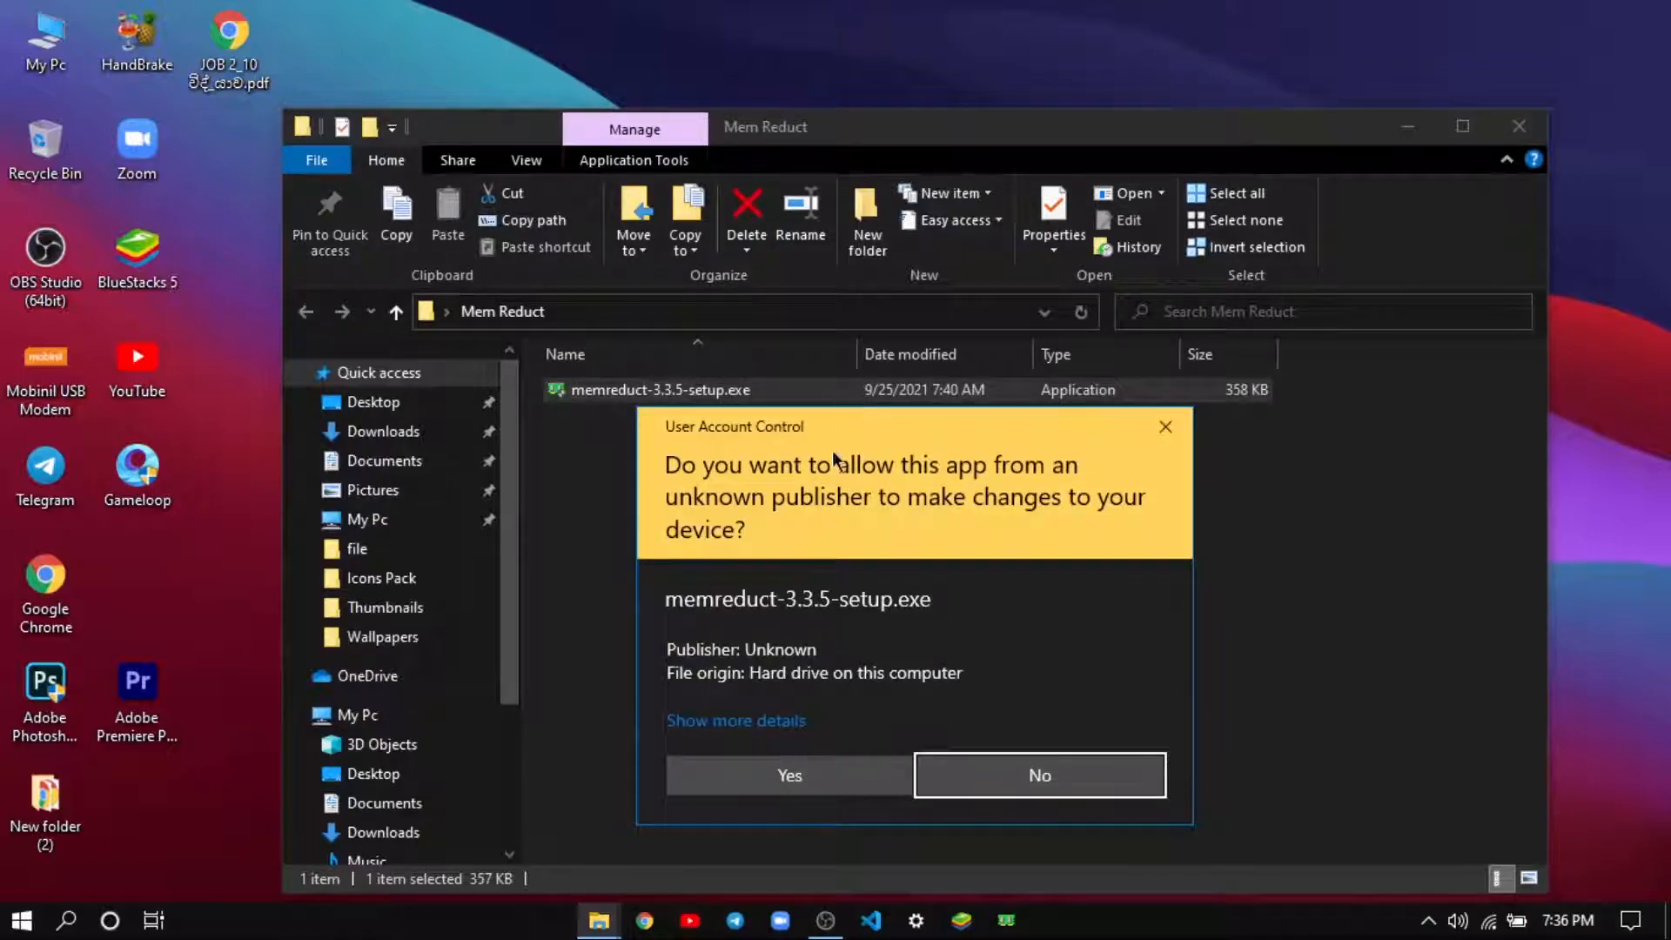
pyautogui.click(801, 775)
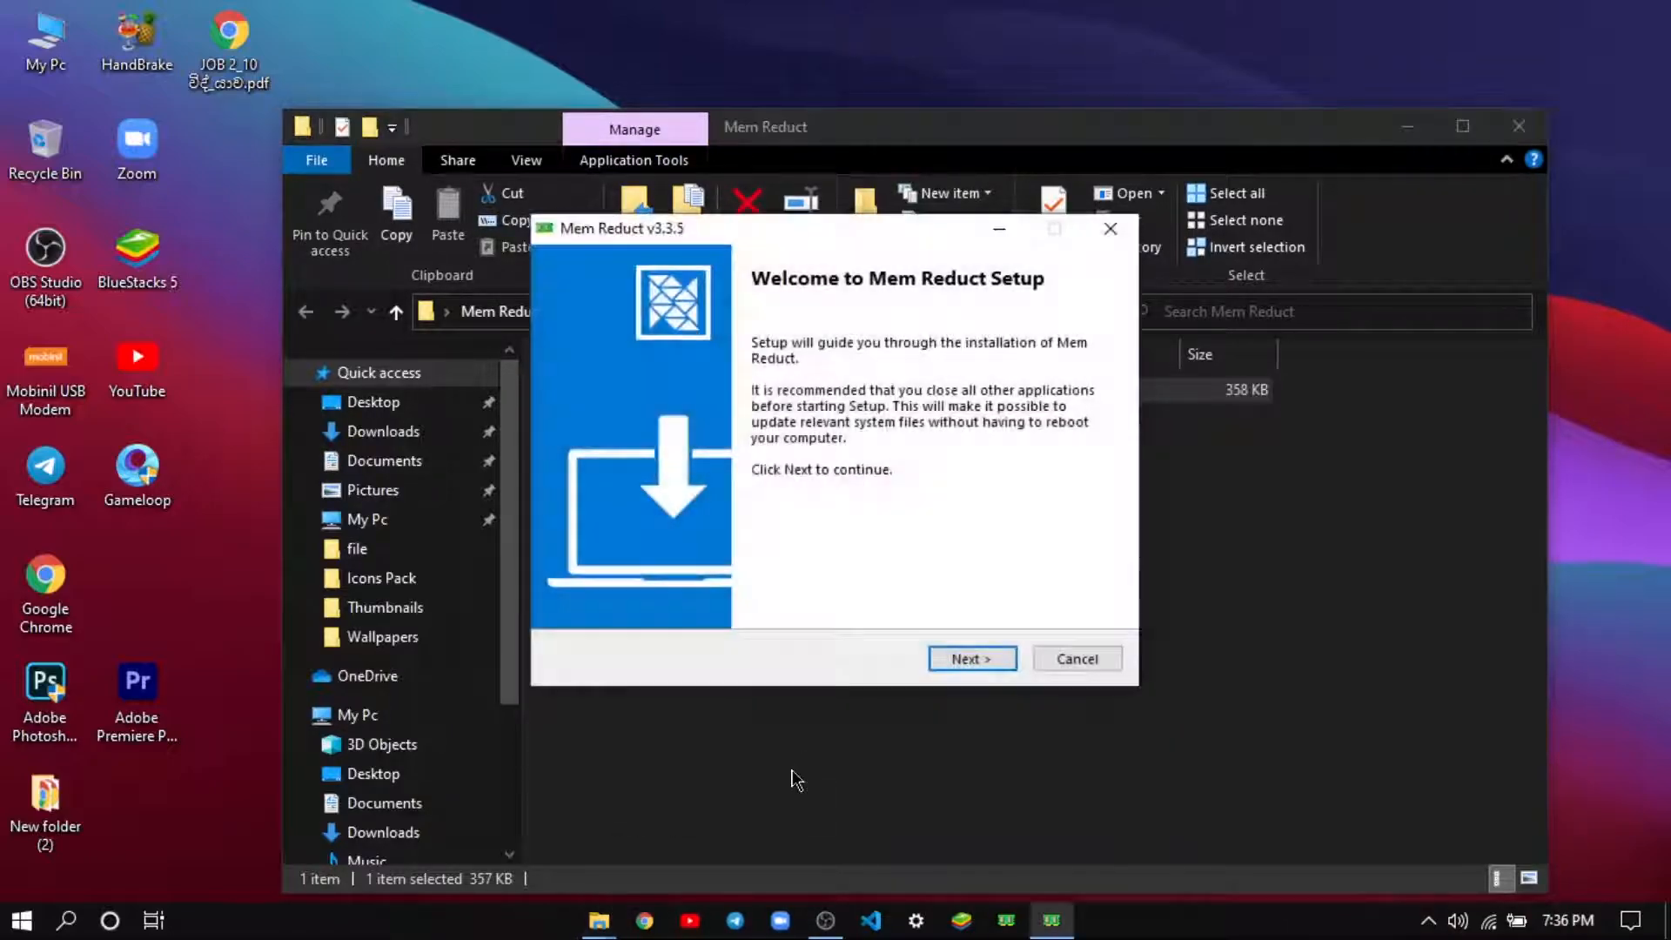
# Install Mem Reduct with the default options, accepting the license agreement, and finish setup with Run Mem Reduct enabled
pyautogui.click(942, 666)
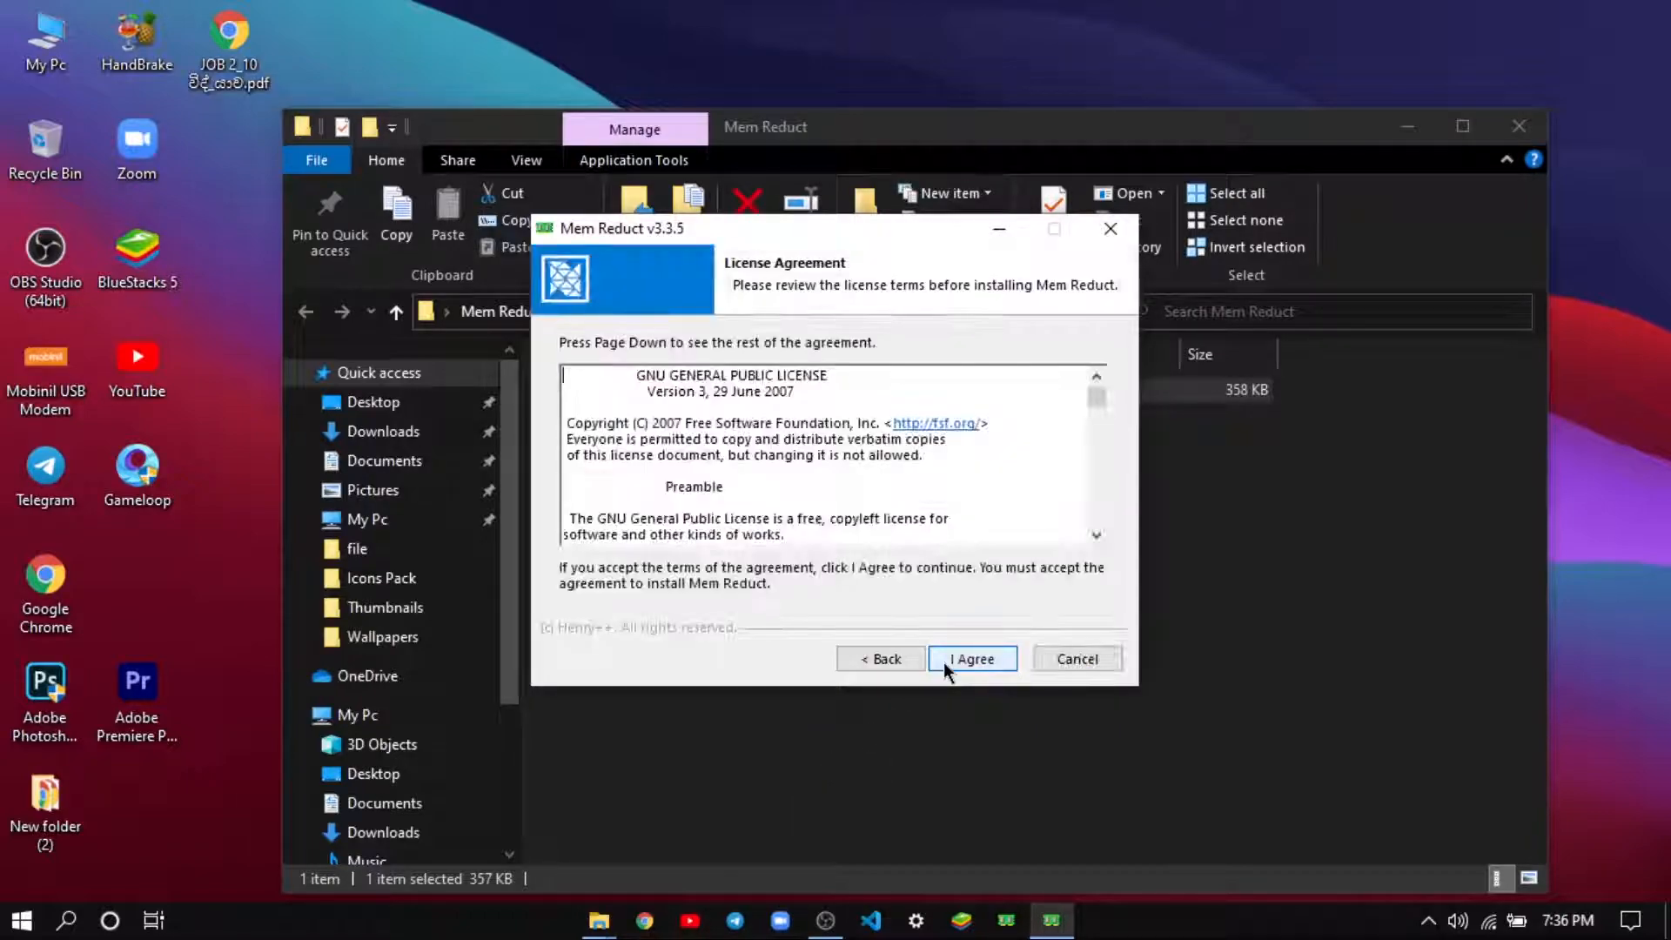
pyautogui.click(945, 667)
pyautogui.click(944, 667)
pyautogui.click(945, 667)
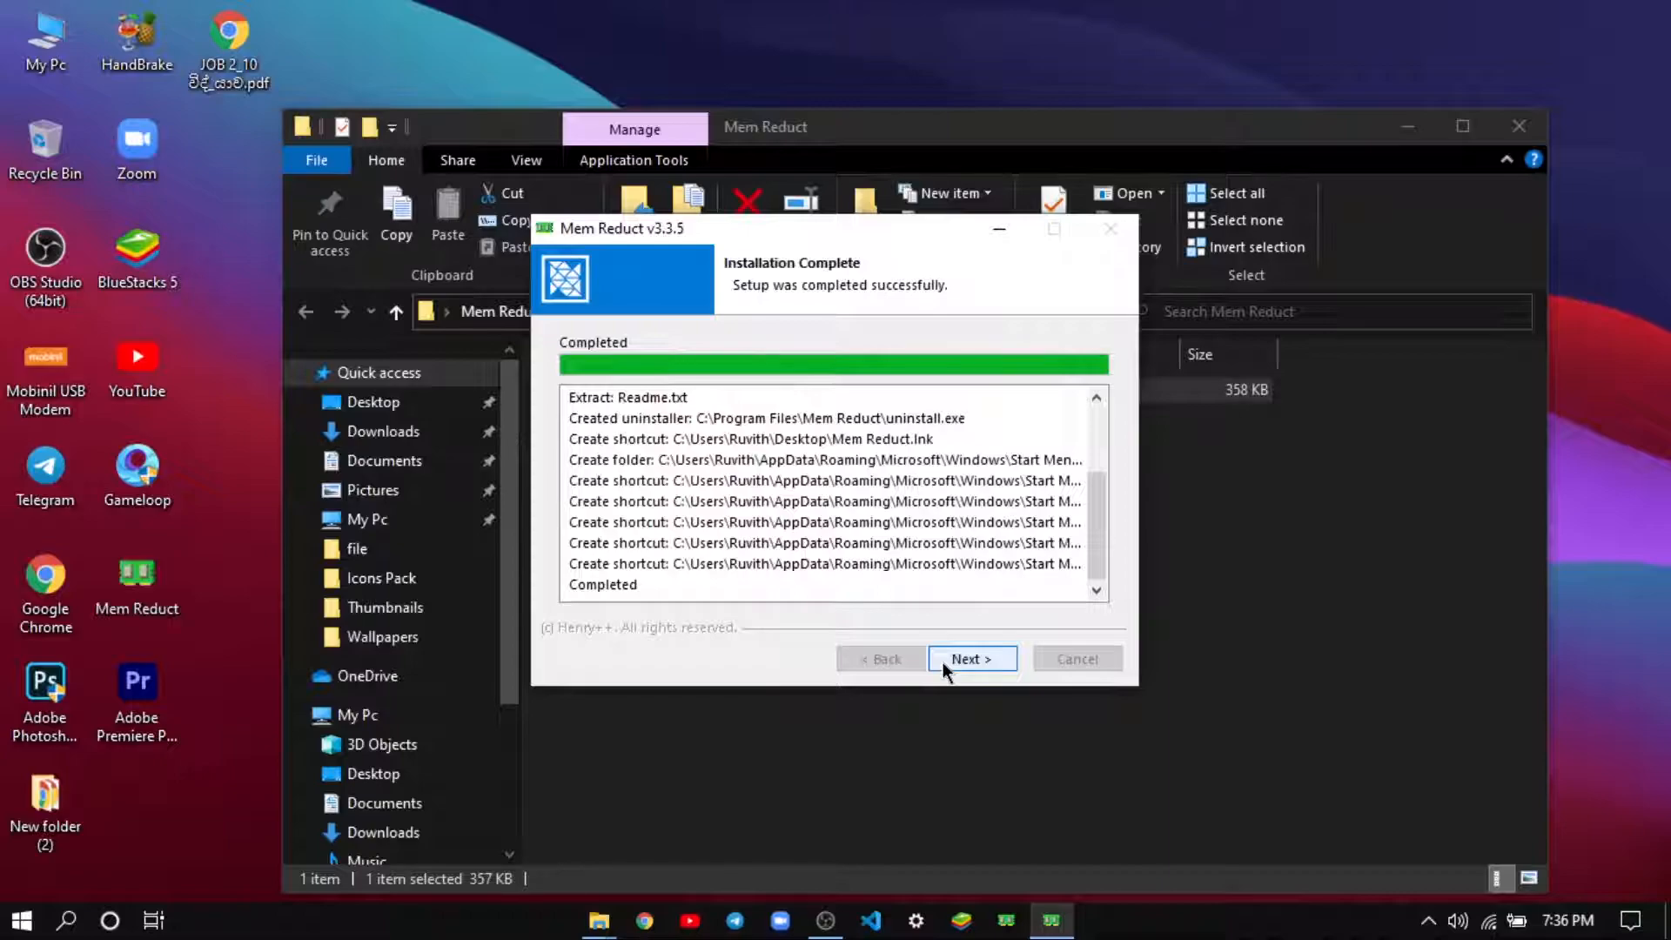
pyautogui.click(946, 667)
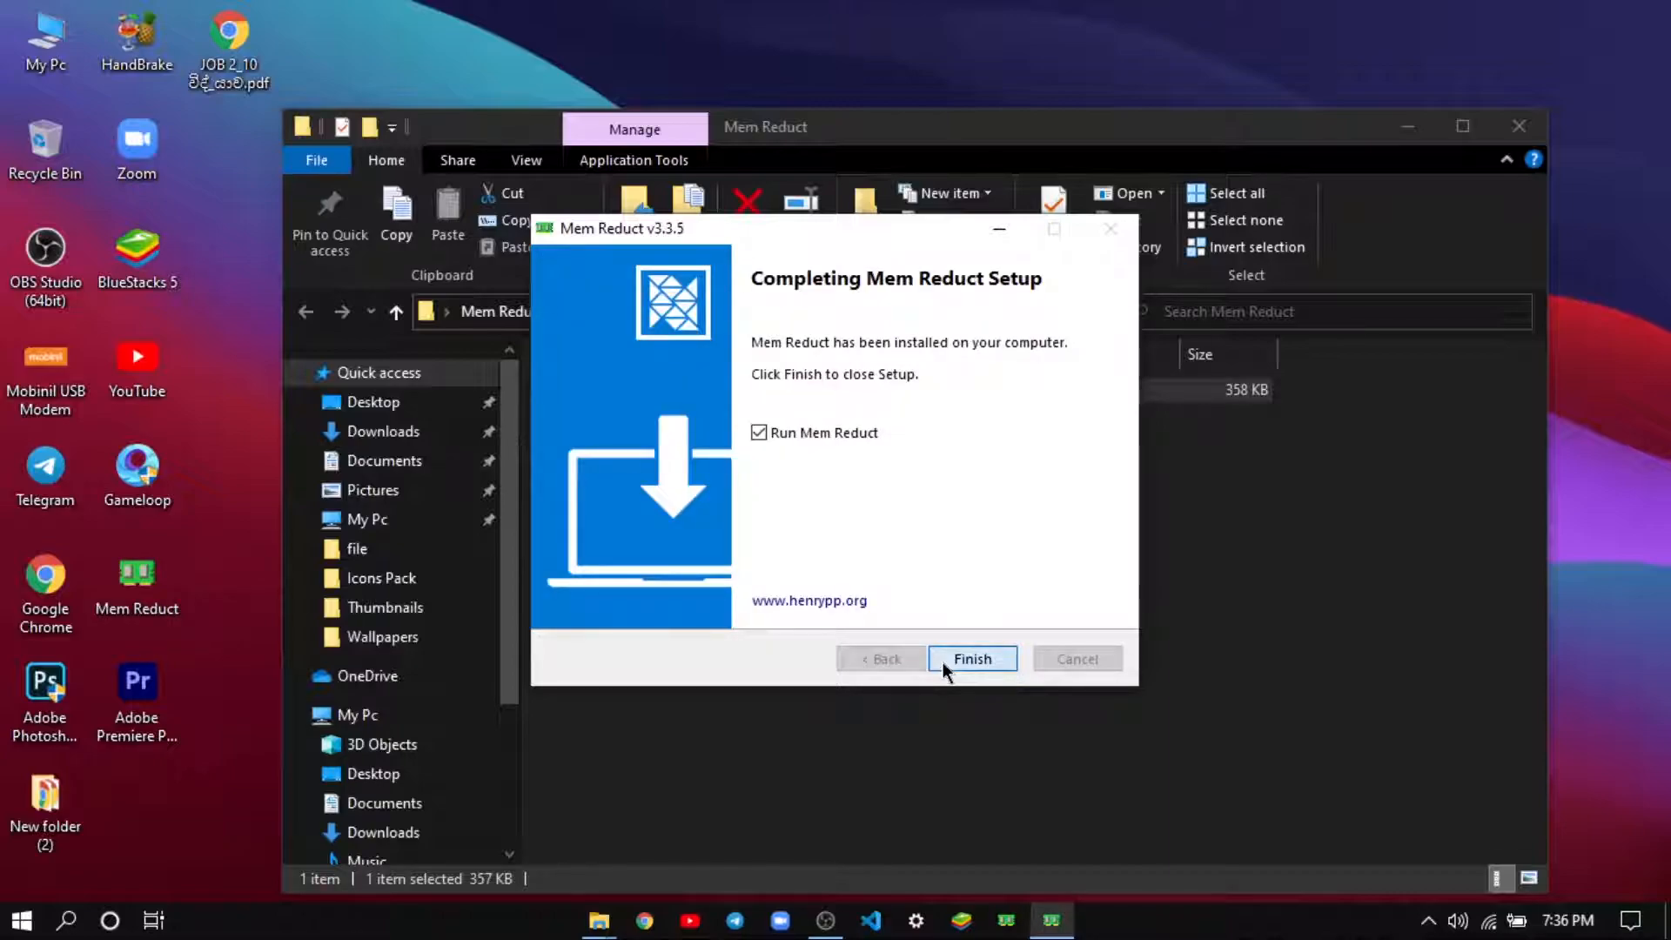
pyautogui.click(945, 667)
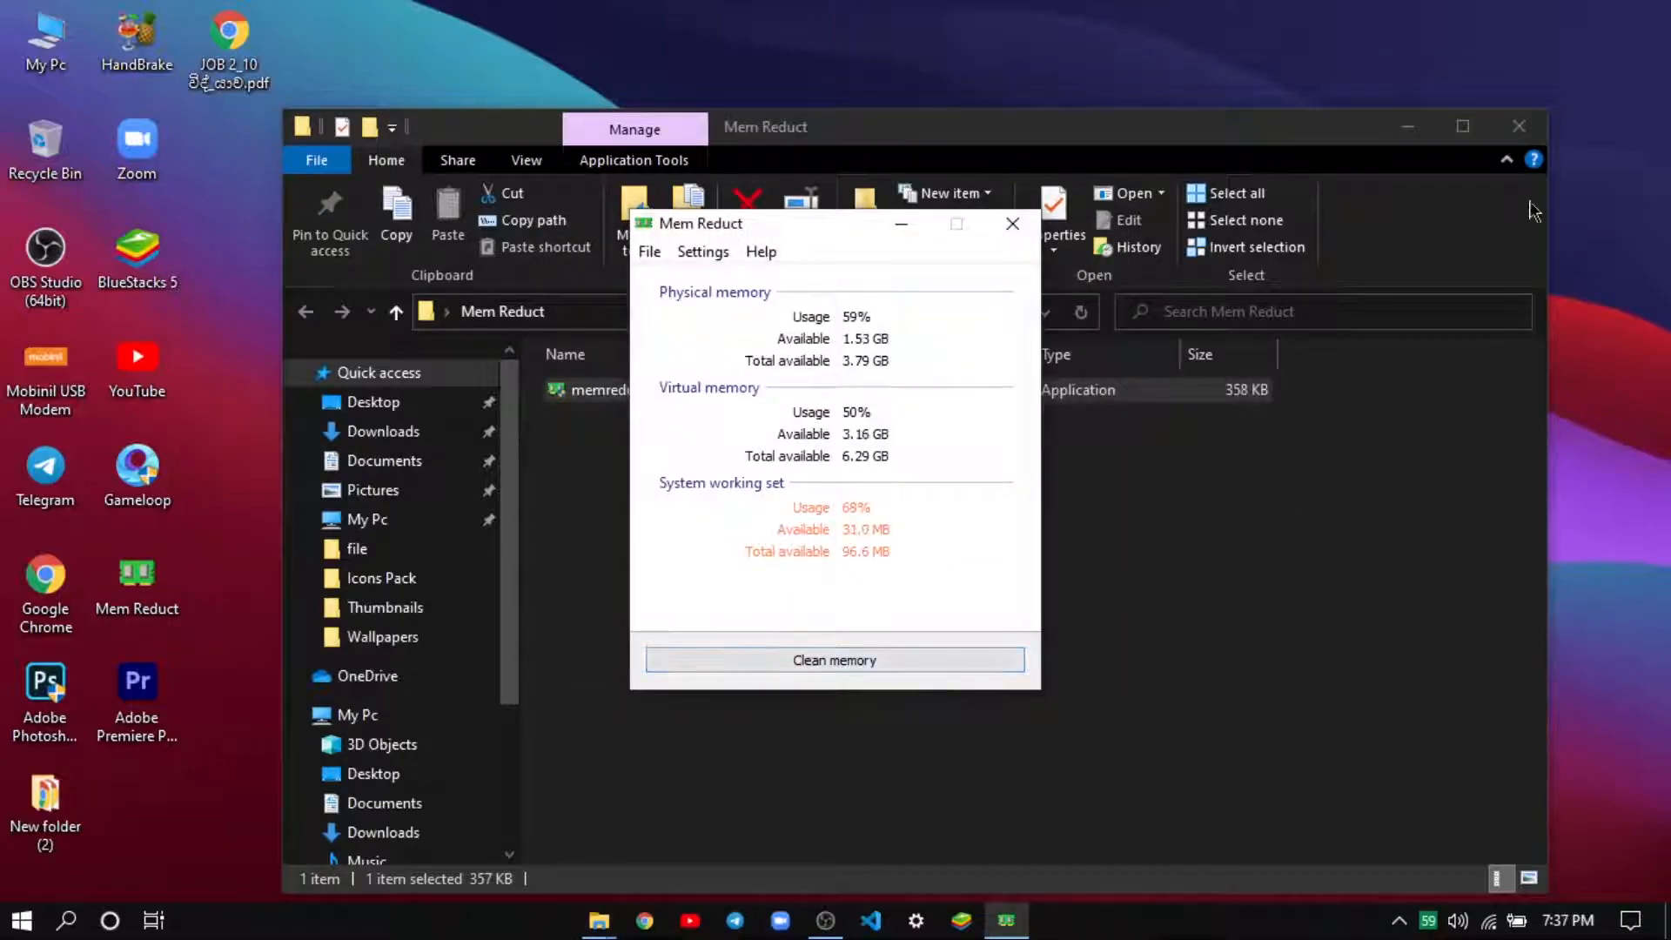
# Close the Mem Reduct folder window and decline the offered language pack update
pyautogui.click(1534, 136)
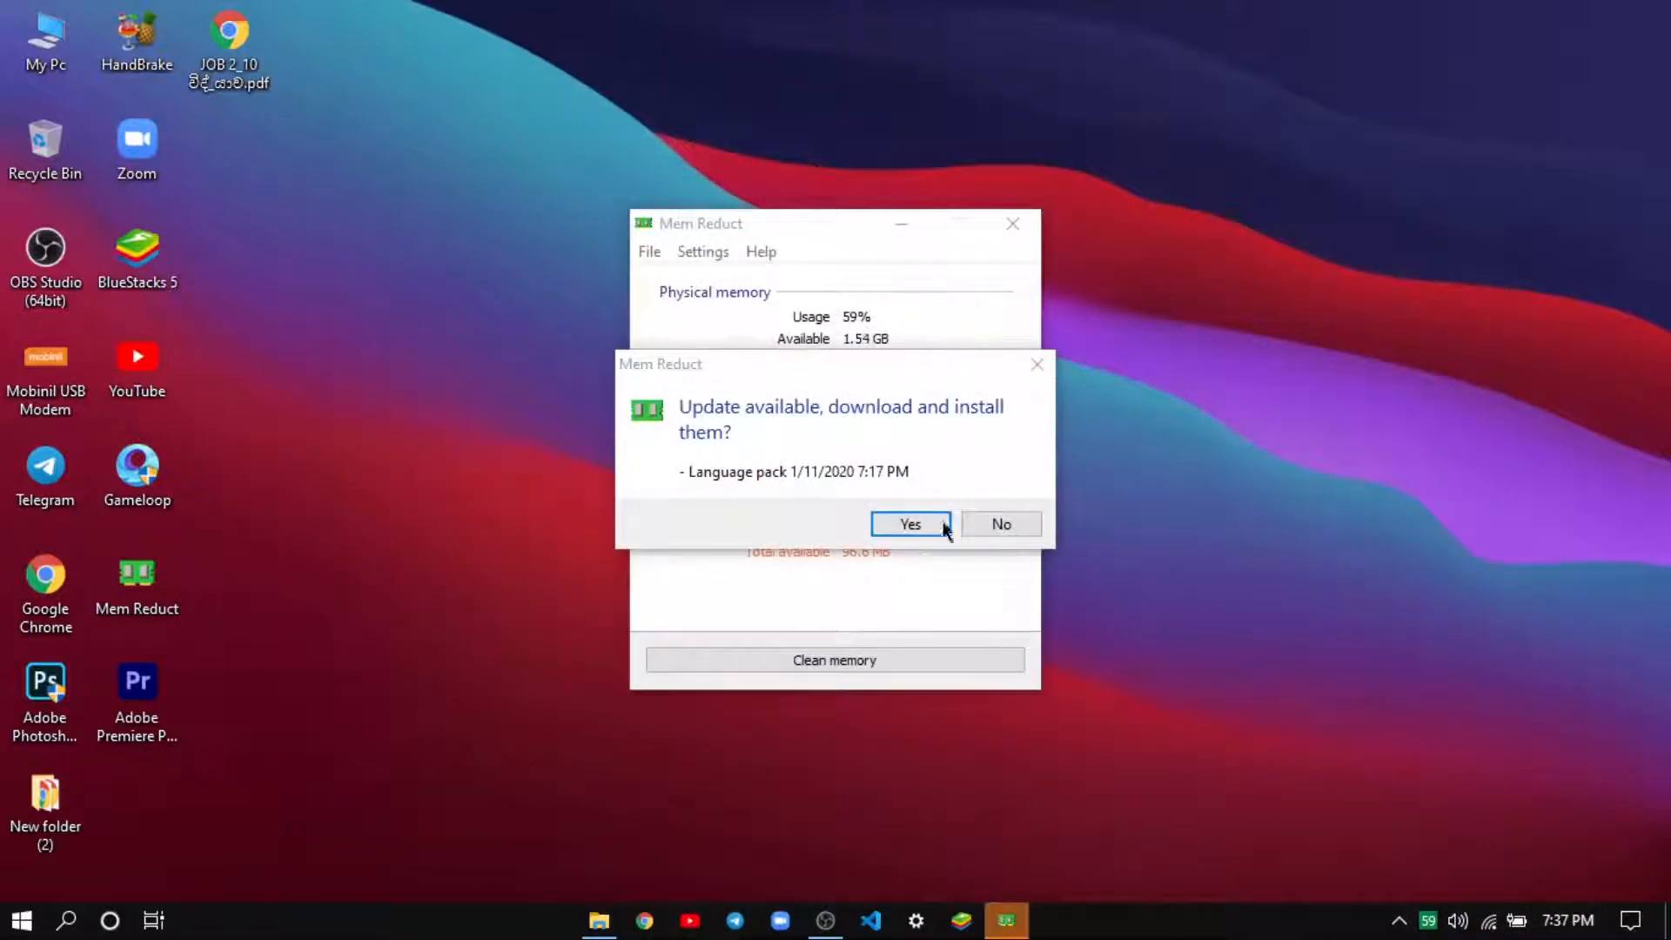
pyautogui.click(990, 524)
# Move the Mem Reduct window aside and open Task Manager to check the memory usage
pyautogui.moveTo(884, 222); pyautogui.dragTo(446, 266)
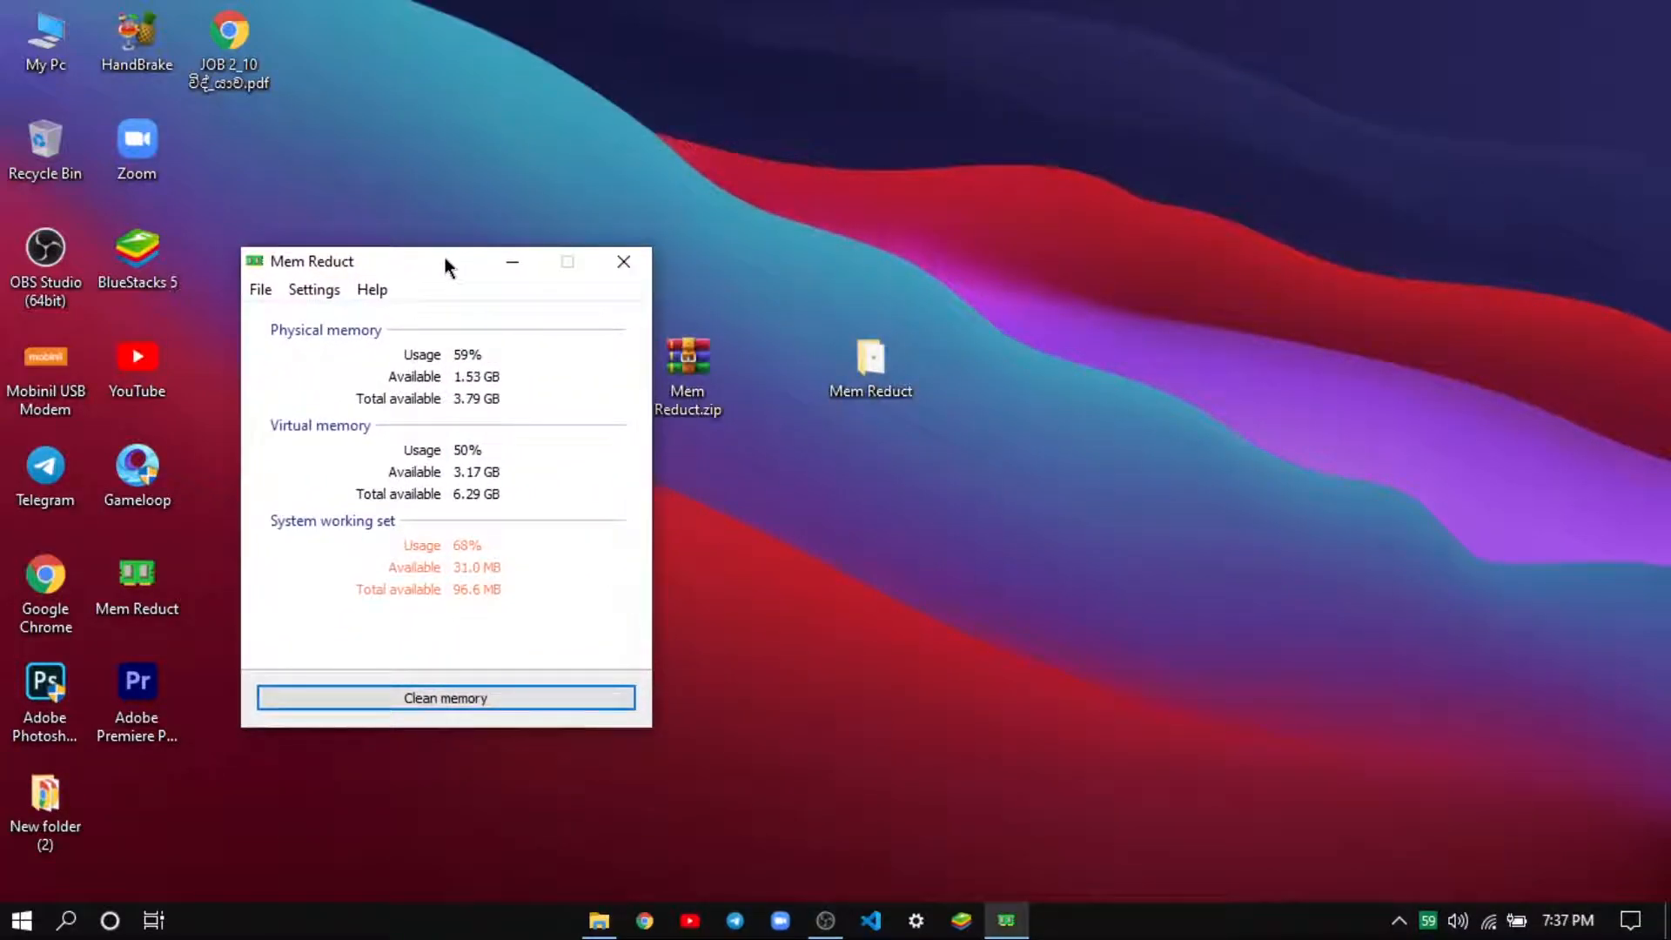
pyautogui.rightClick(1101, 918)
pyautogui.click(1136, 792)
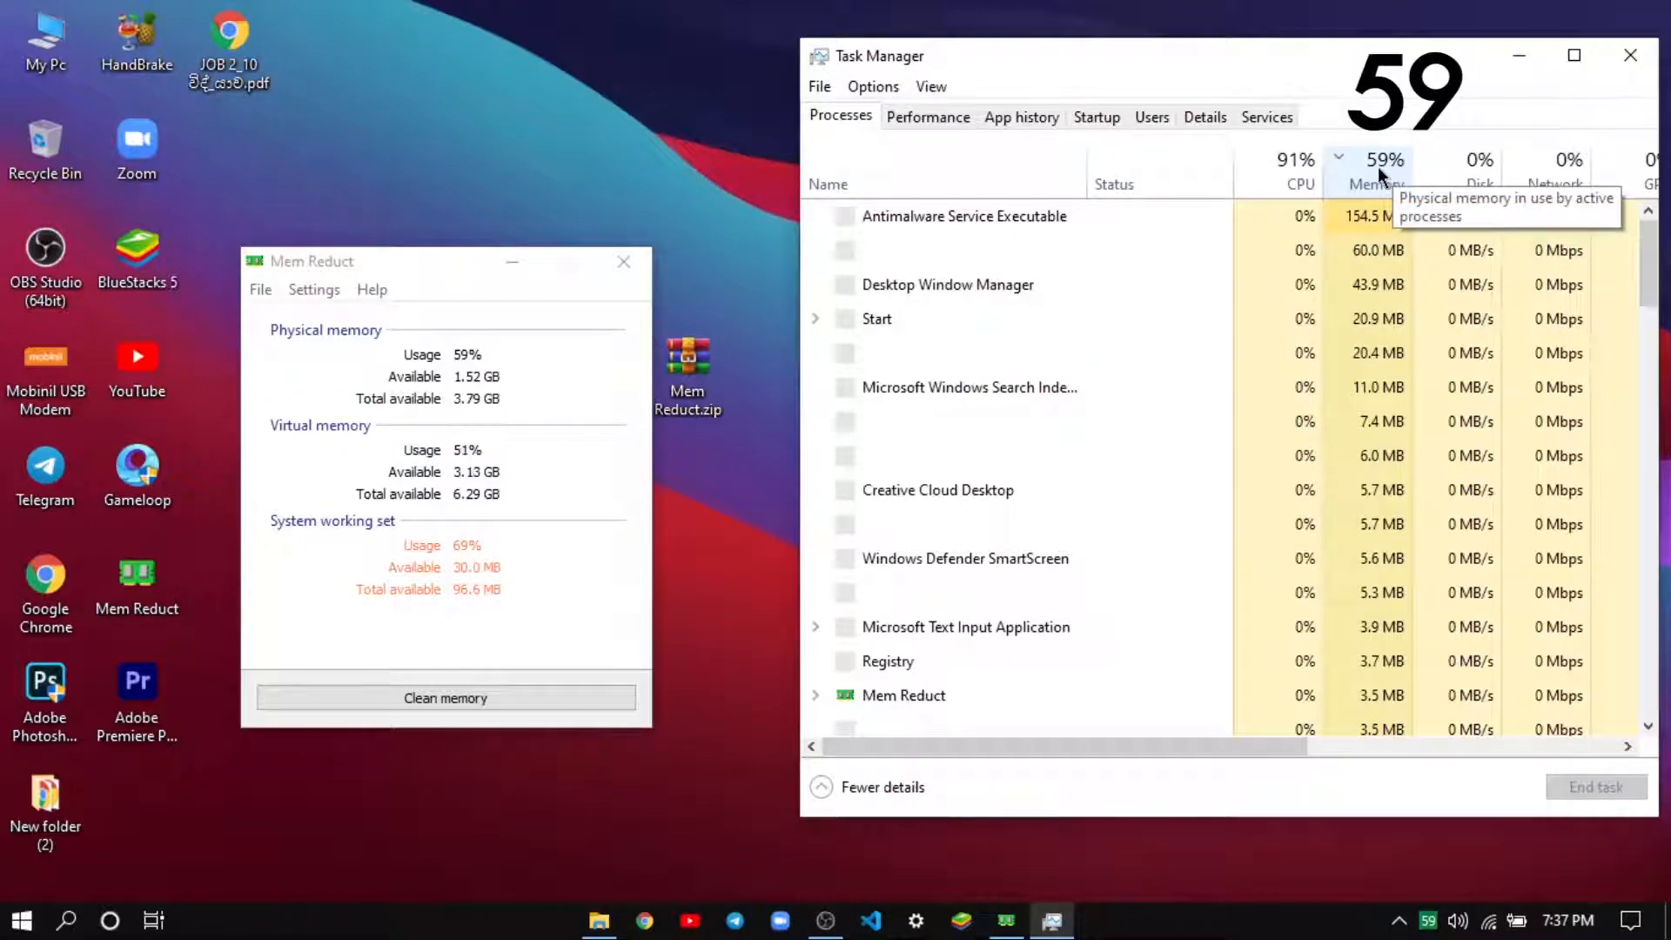
# Clean the memory with Mem Reduct, enabling Do not ask again in the confirmation, and close both Task Manager and Mem Reduct
pyautogui.click(508, 696)
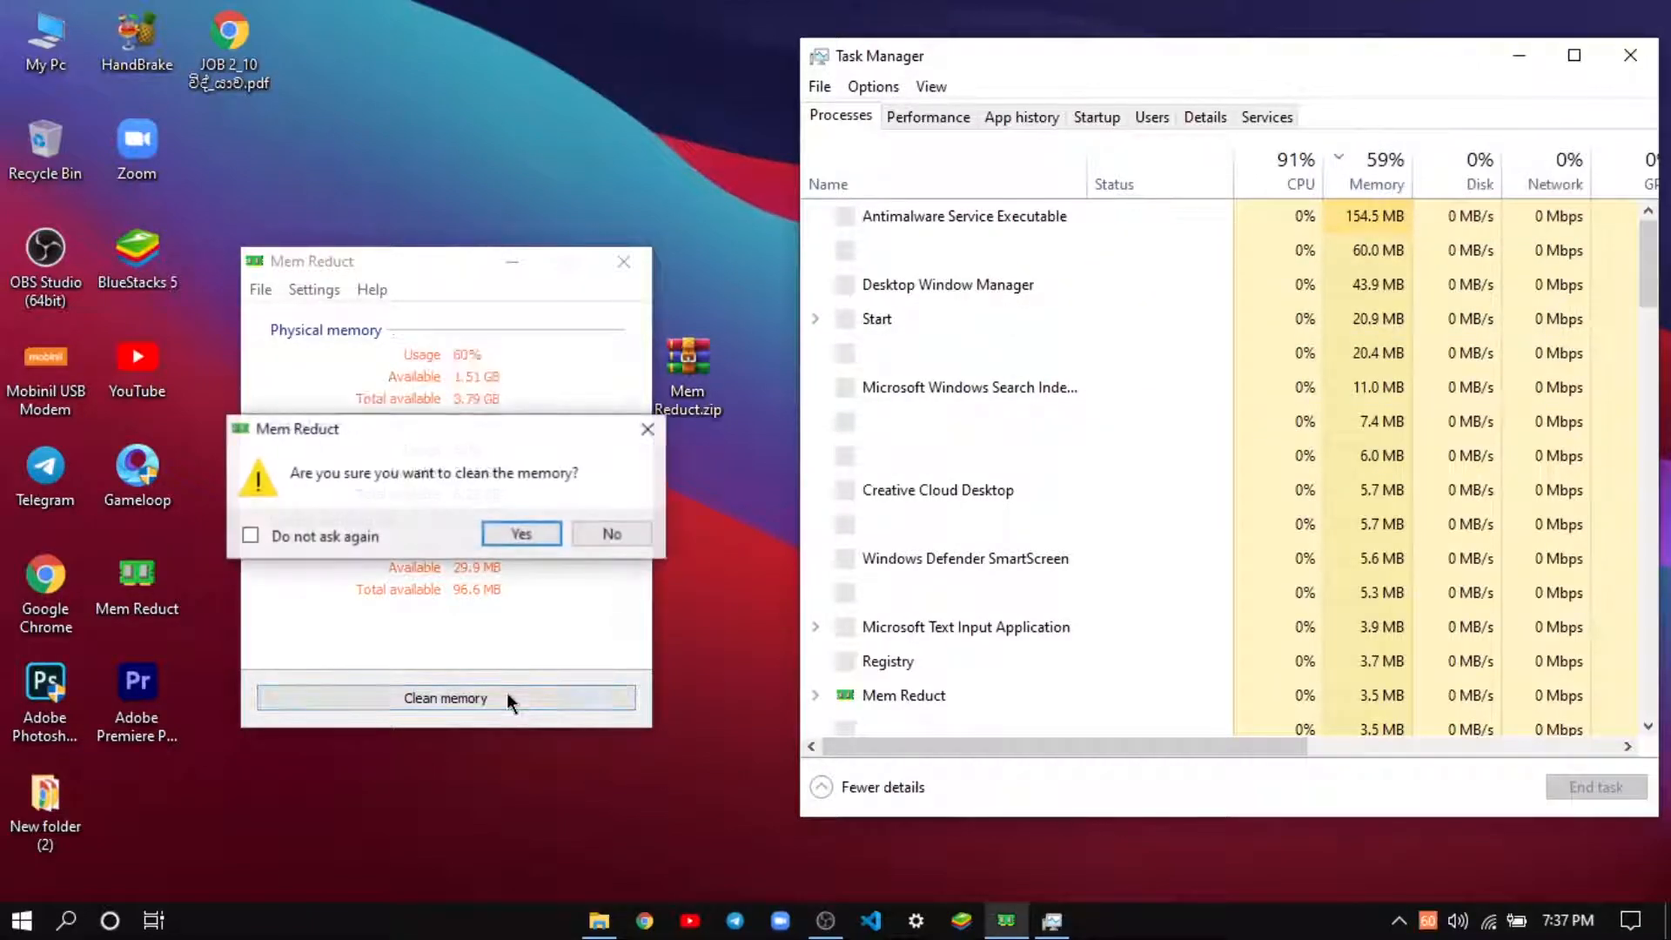
pyautogui.click(328, 535)
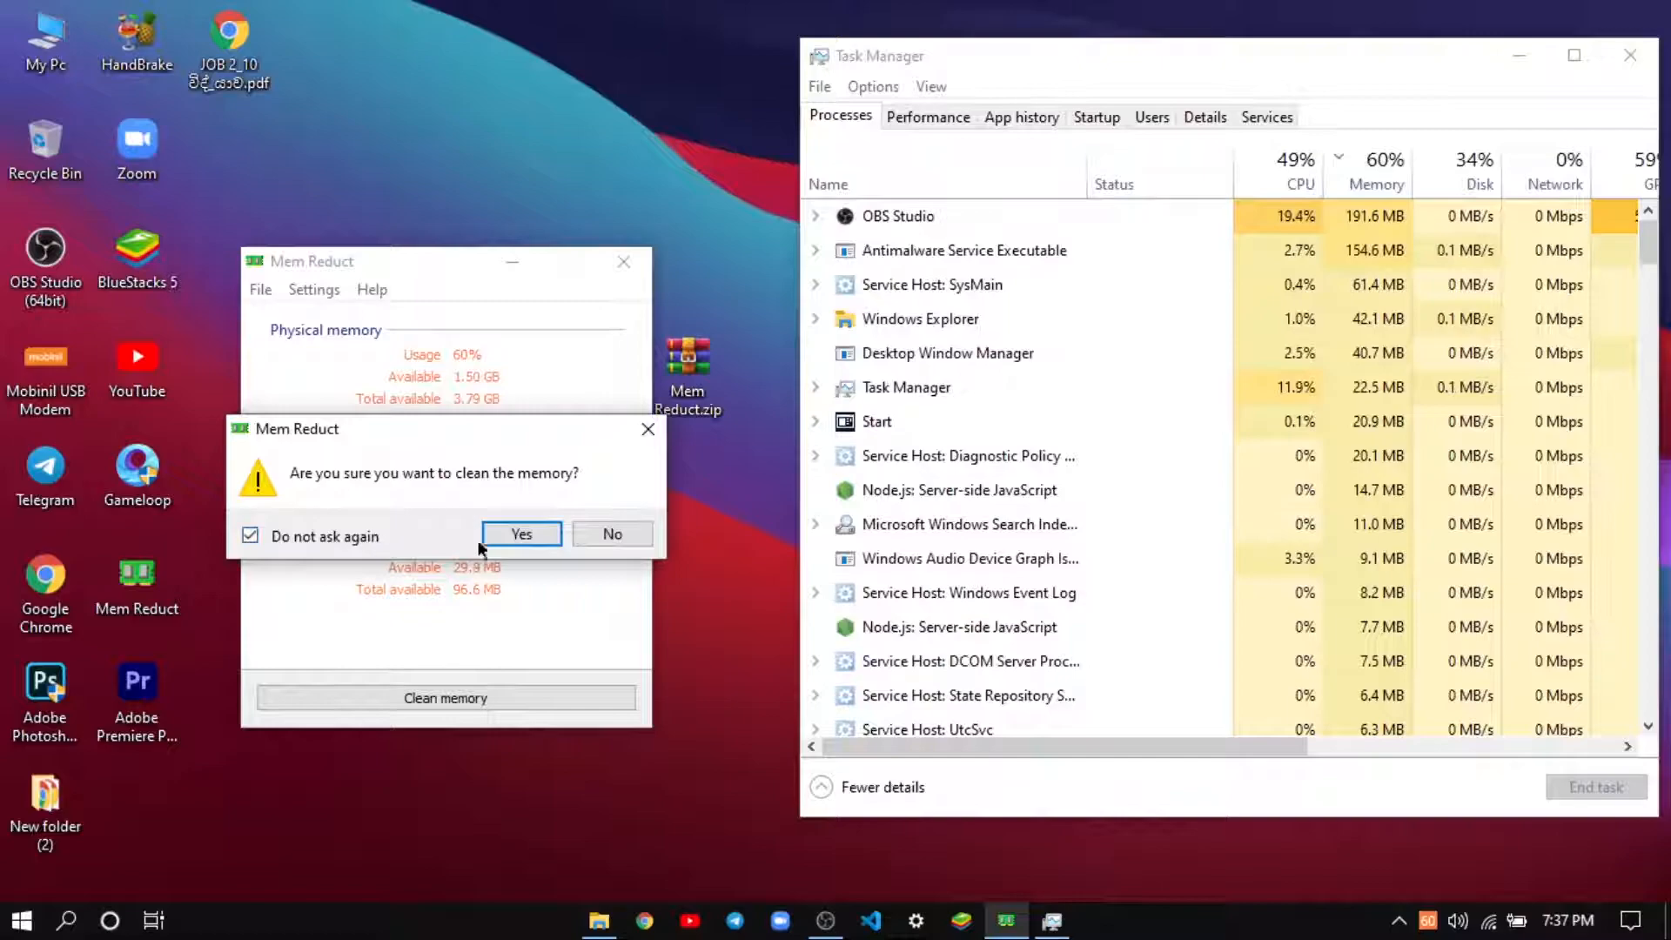
pyautogui.click(524, 532)
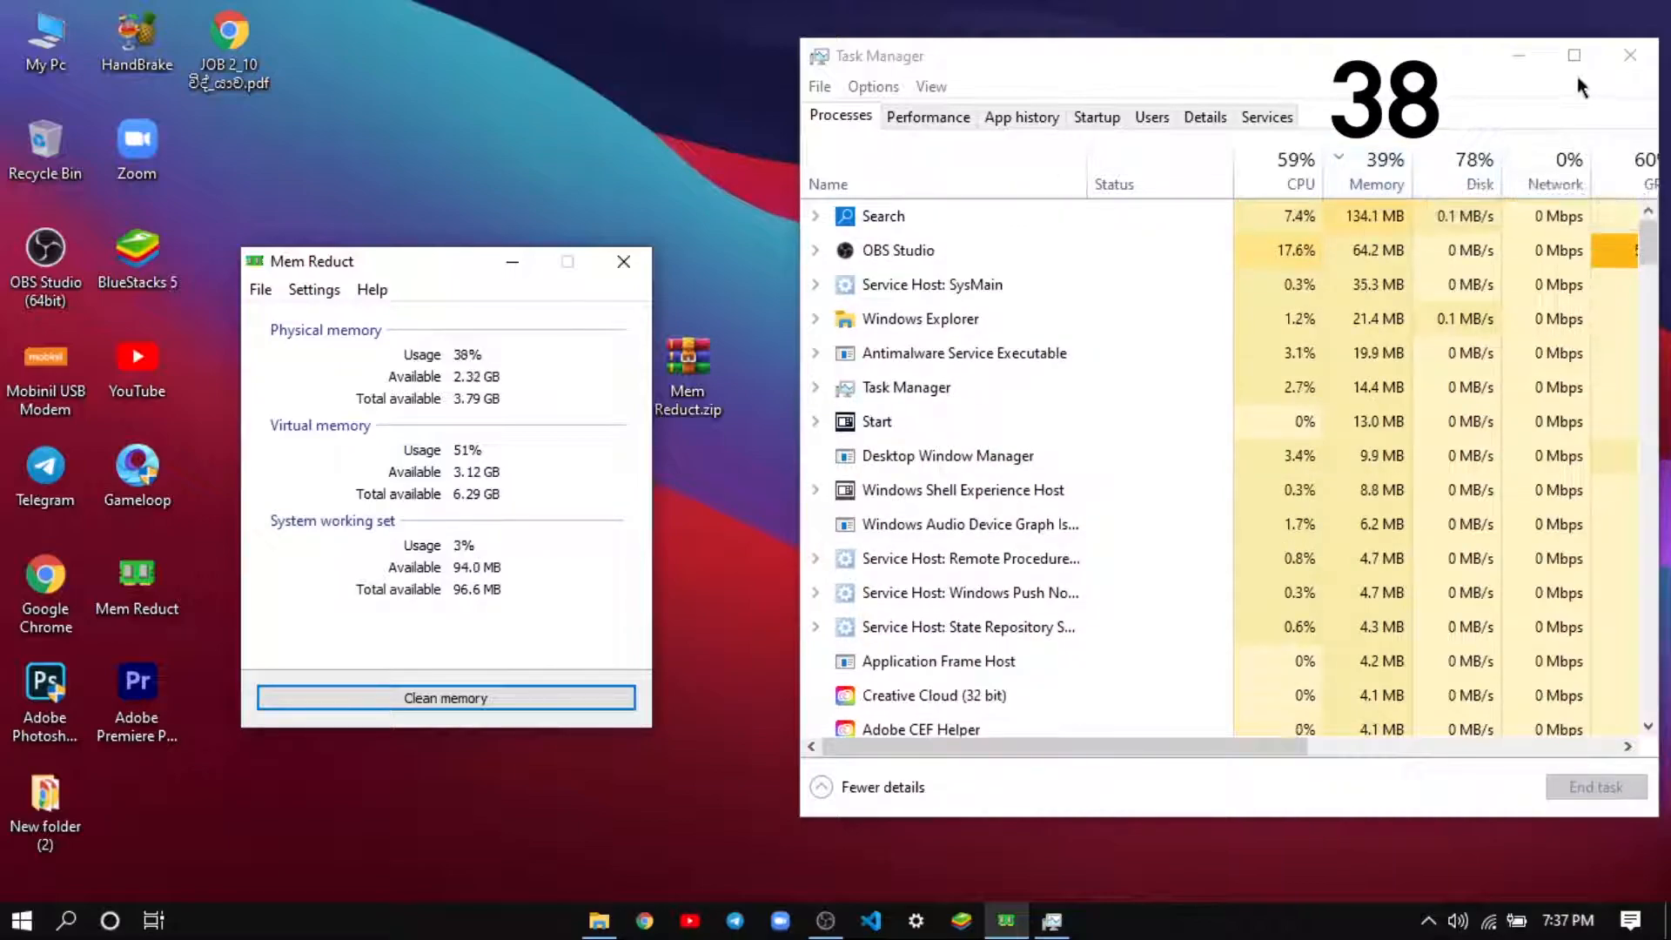
pyautogui.click(1630, 55)
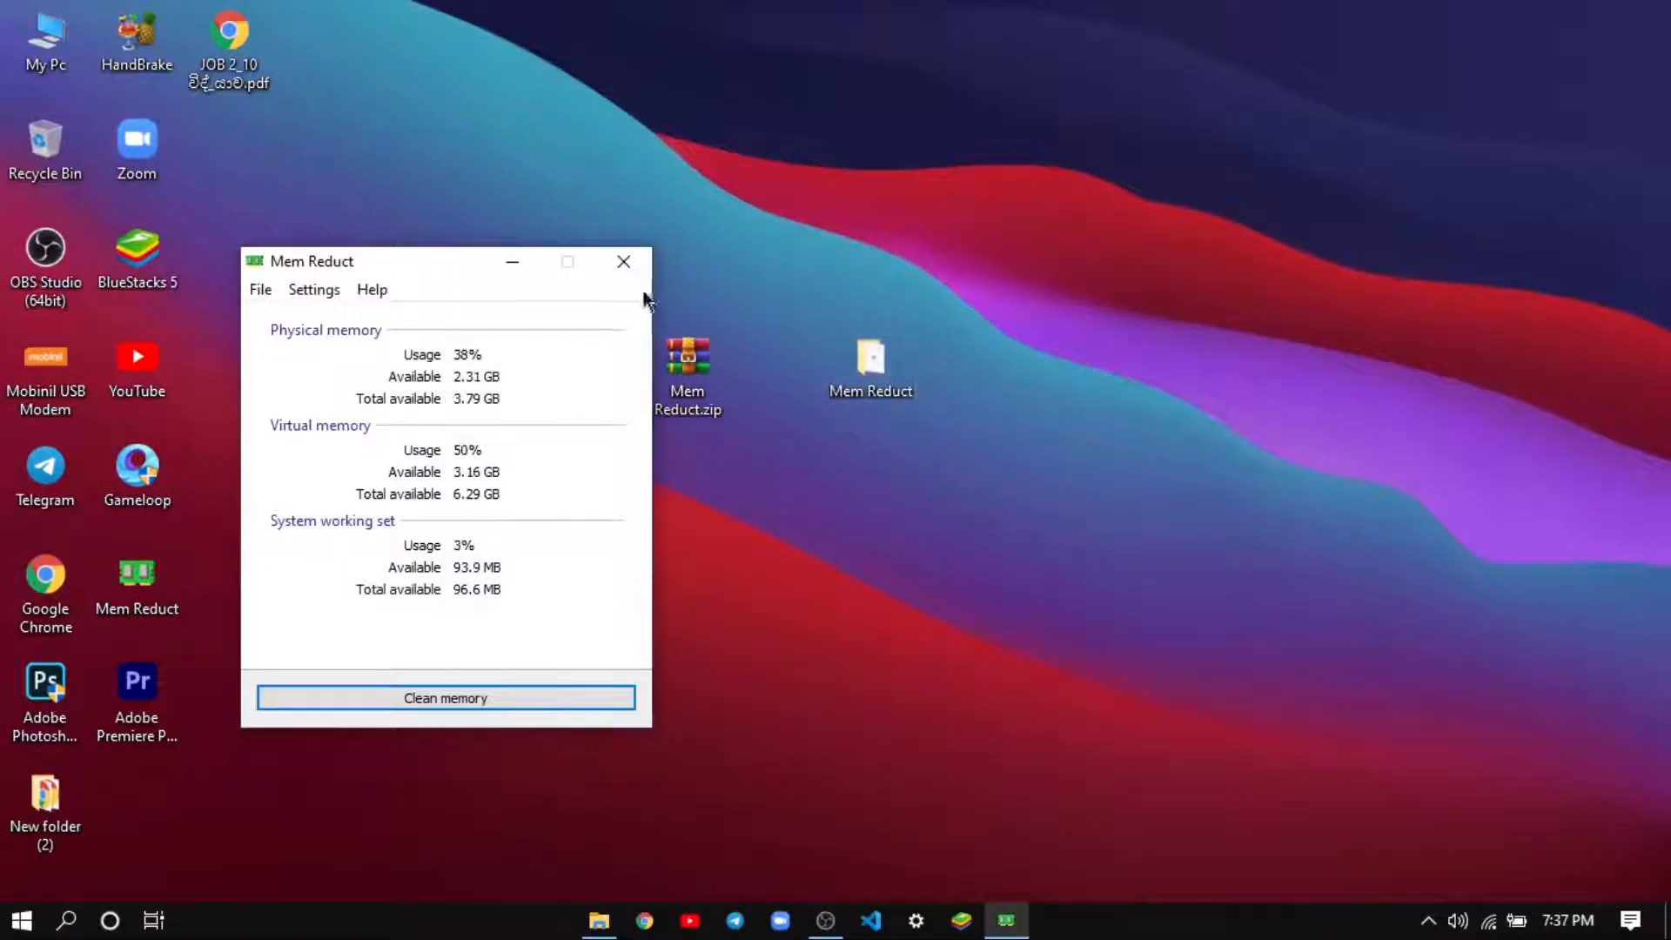
pyautogui.click(628, 263)
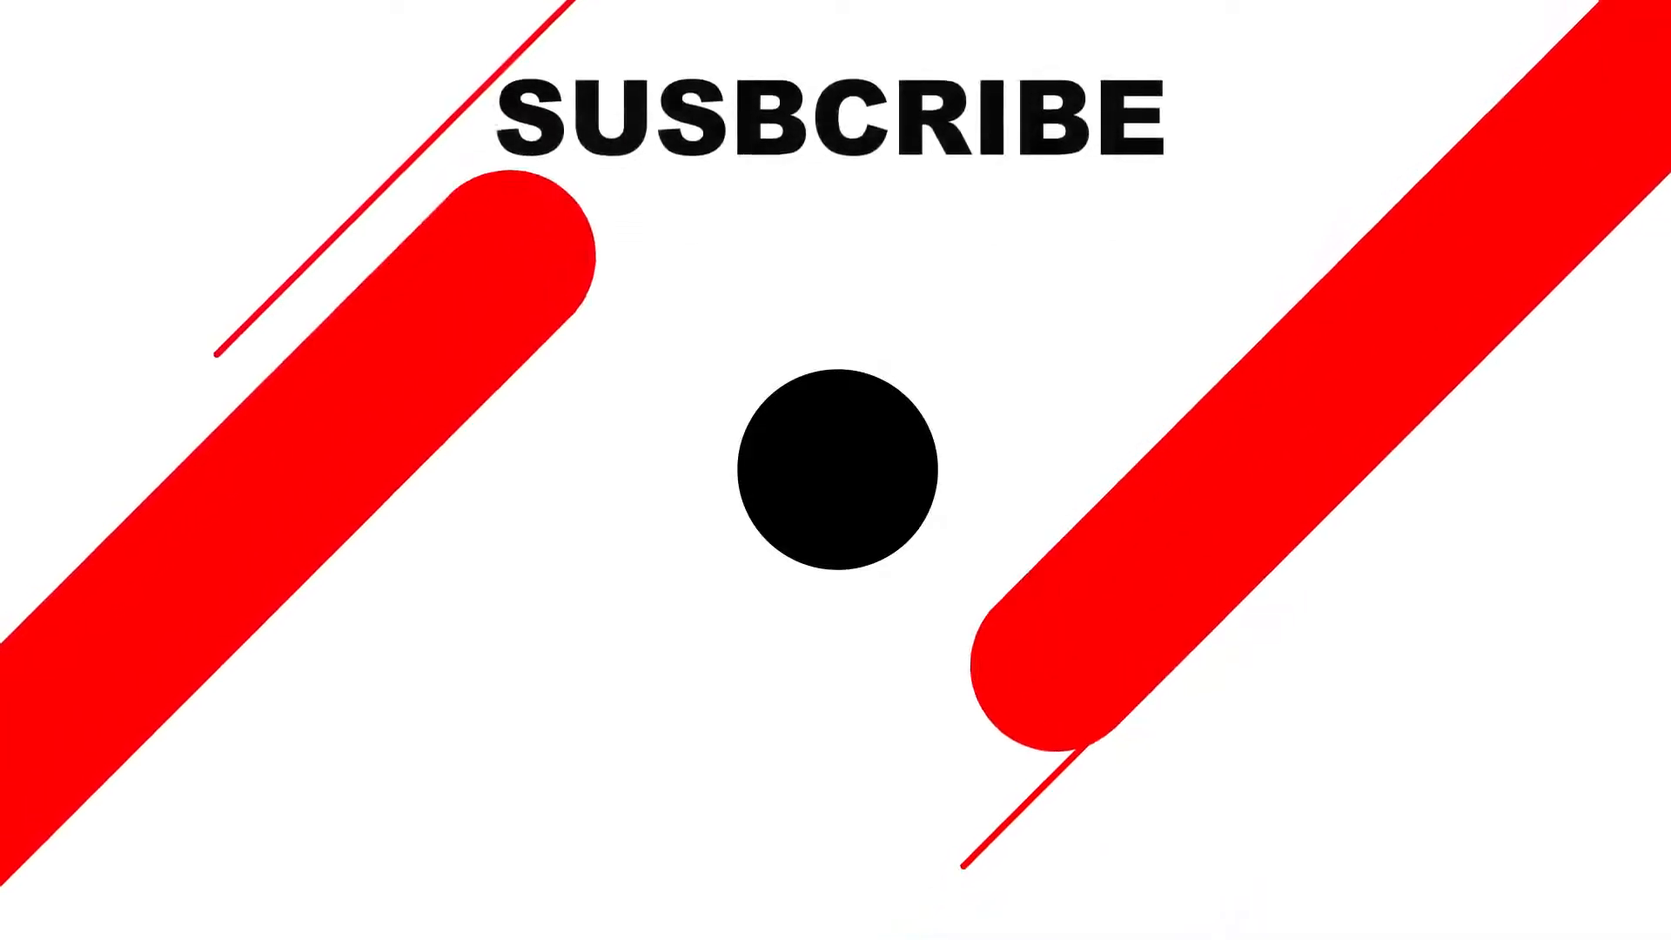